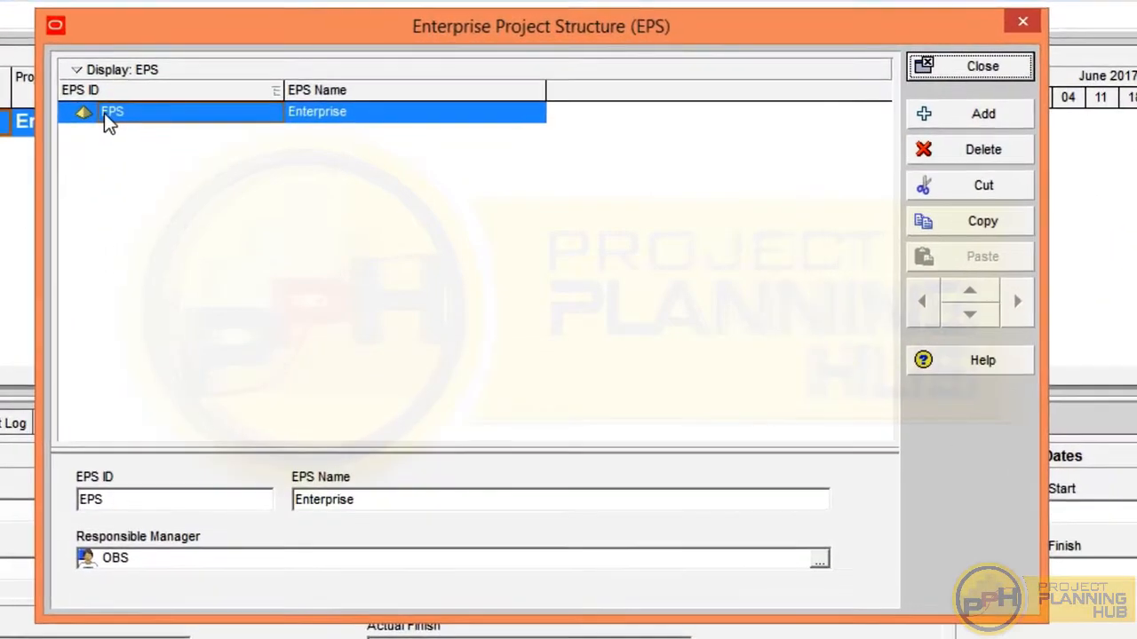
Set the root node's EPS ID to dfdfd and its EPS name to dfdfdf, and replace that name with dsdsdsds.
left_click(107, 115)
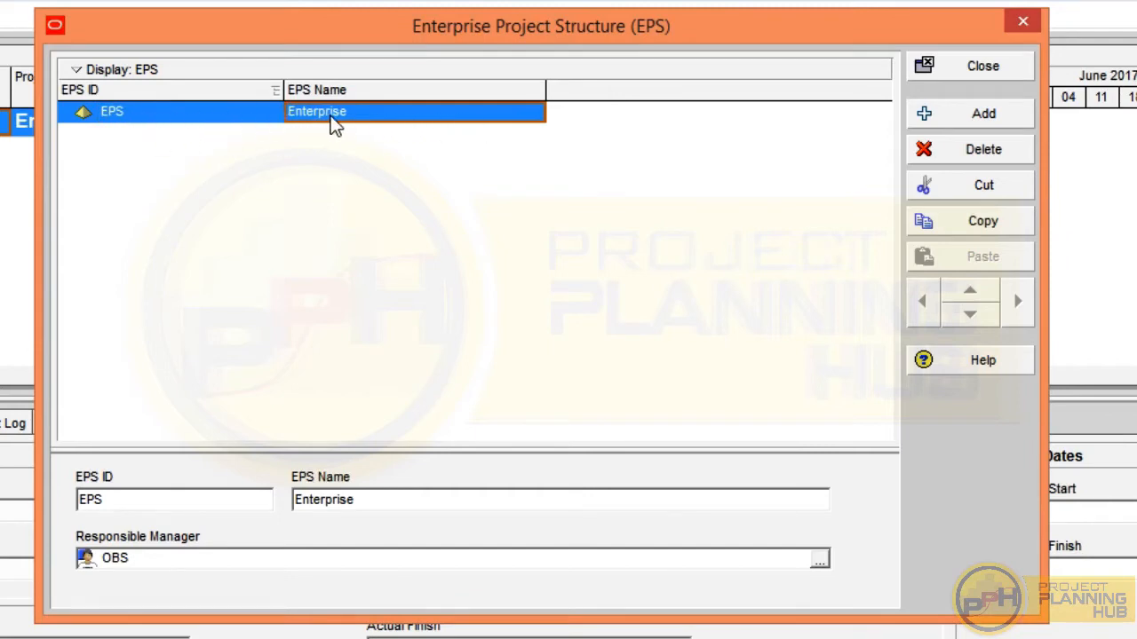
left_click(196, 120)
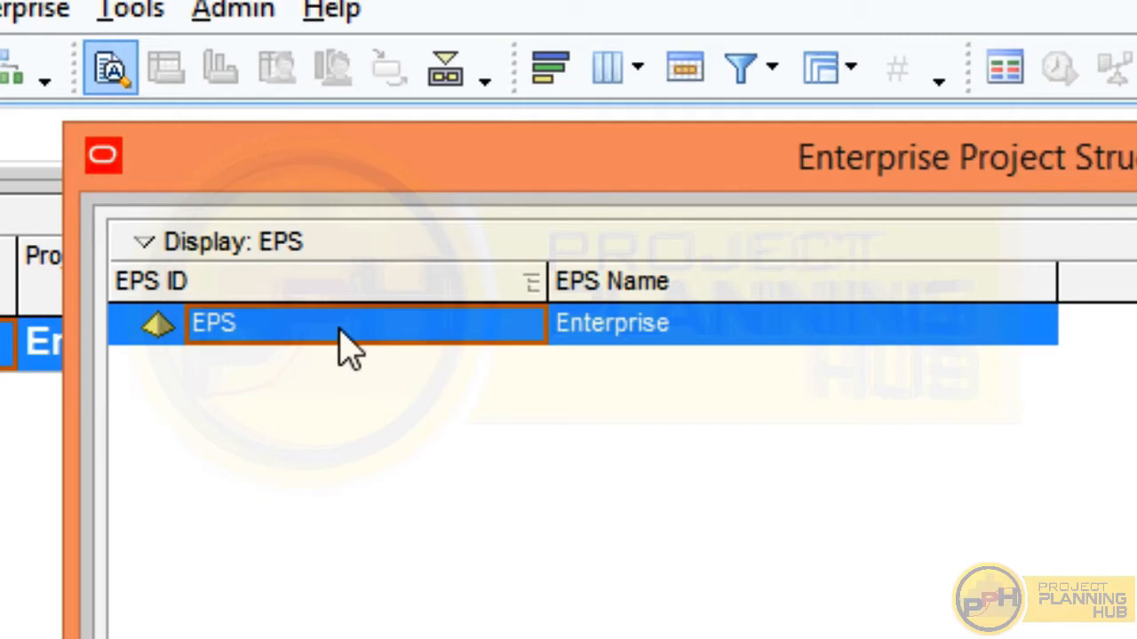
type("dfdfd")
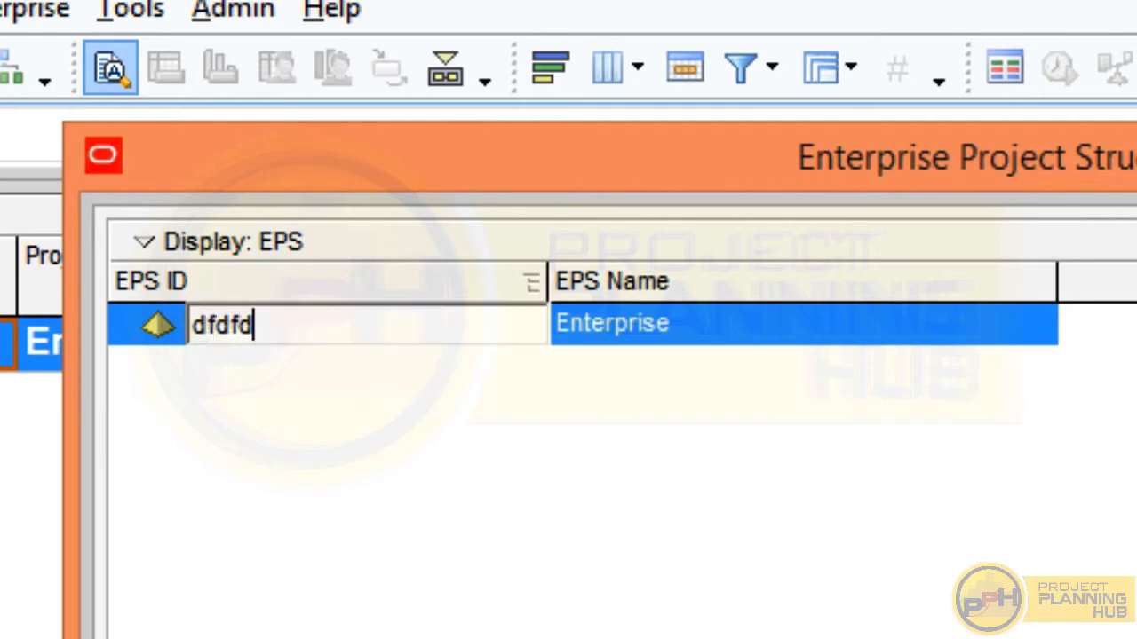
left_click(438, 399)
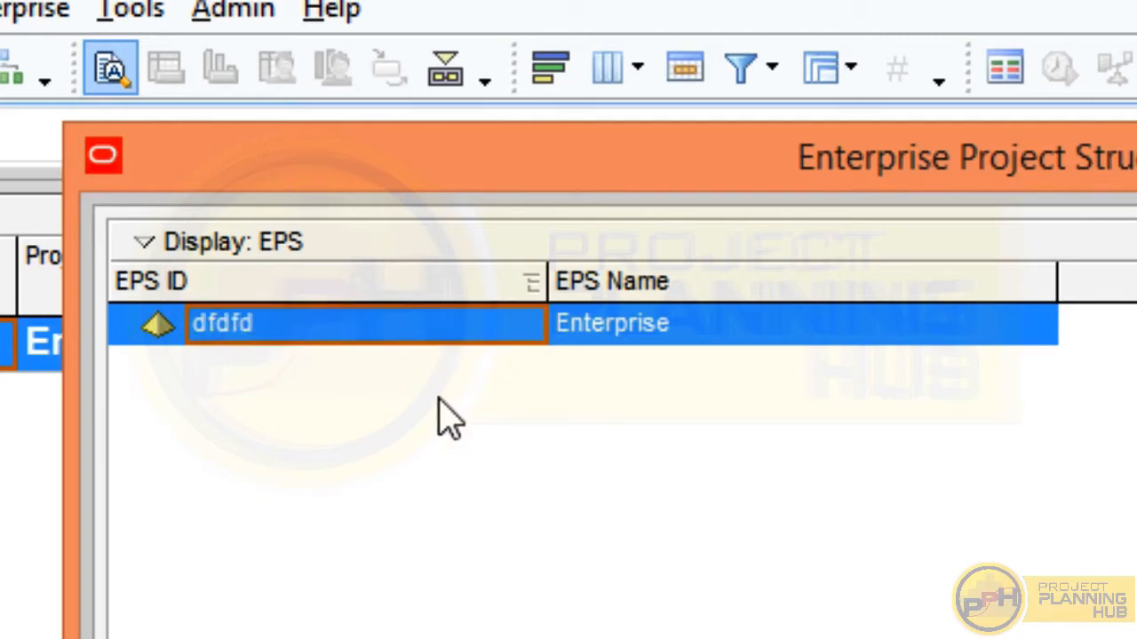
left_click(709, 331)
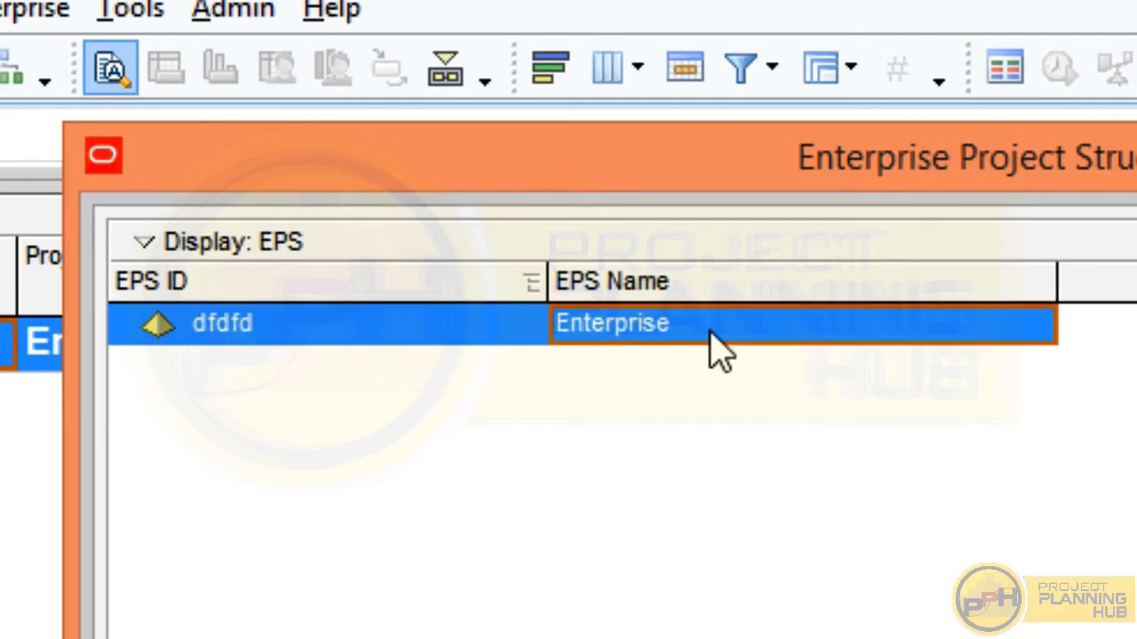
type("dfdfdf")
key("Return")
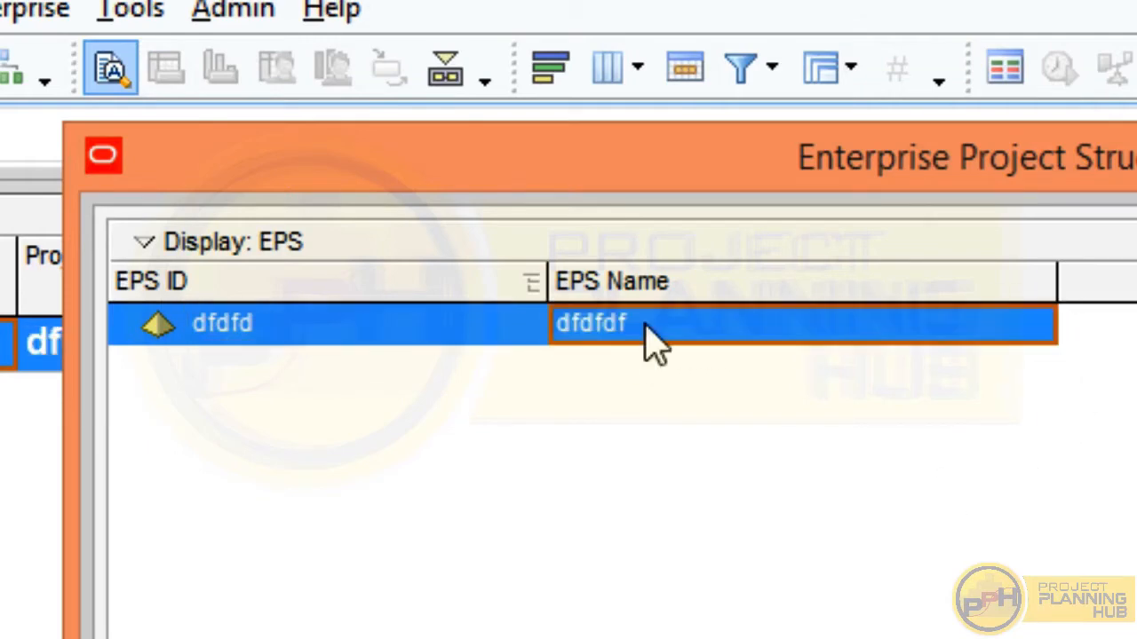
left_click(685, 320)
type("dsdsdsds")
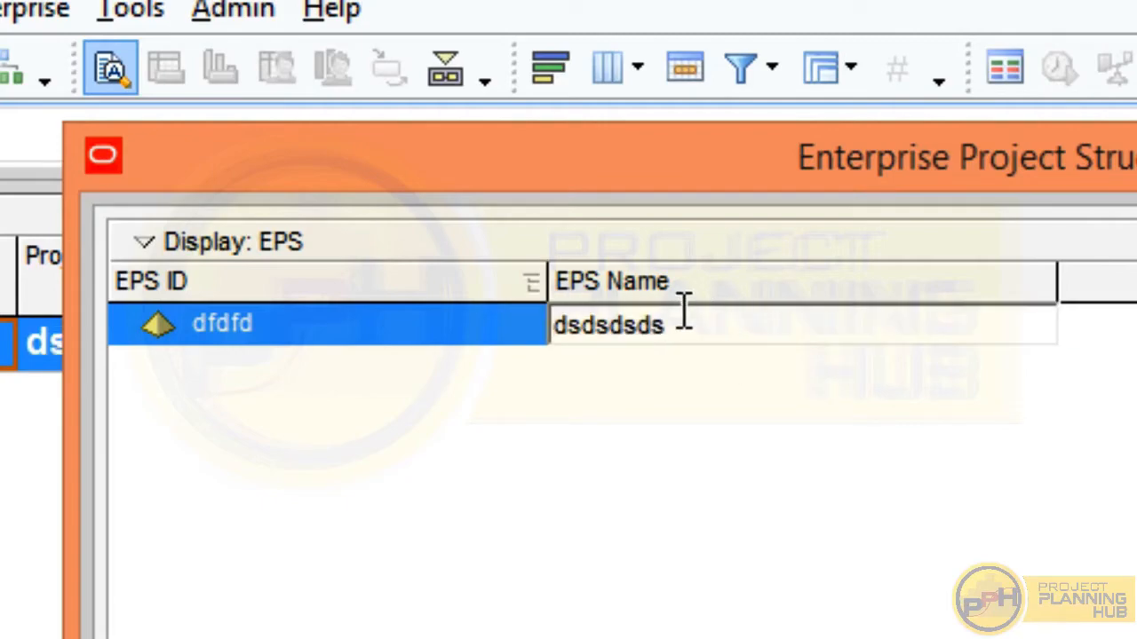
Rename the root EPS node as RRK LTD and set its EPS ID to RRK.
left_click_drag(685, 320, 426, 337)
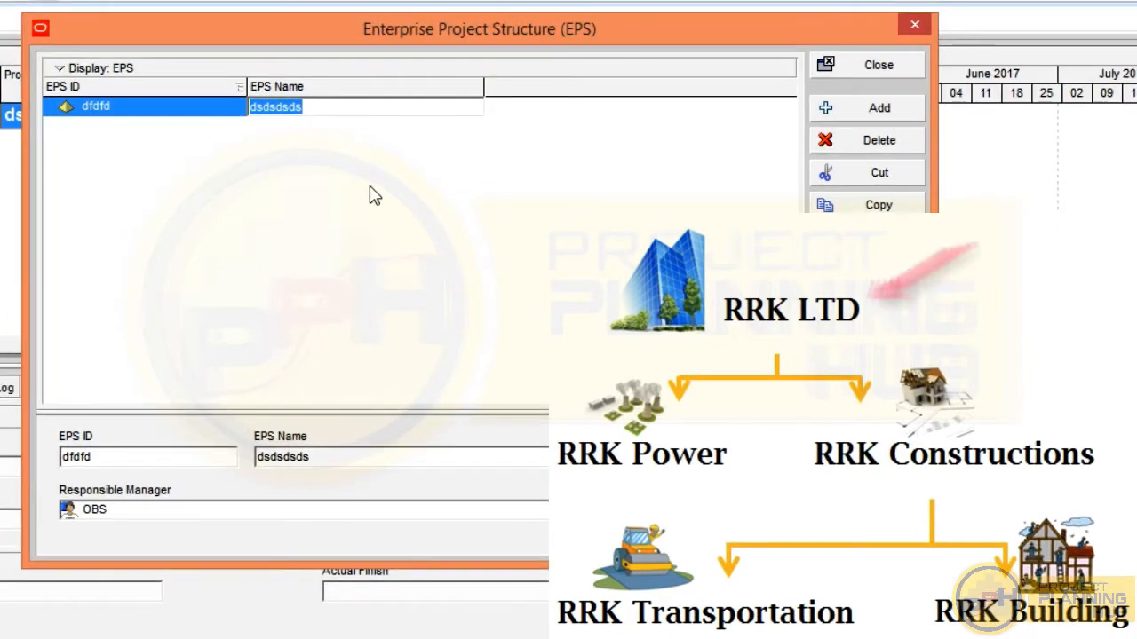
type("RRK LTD")
key("Return")
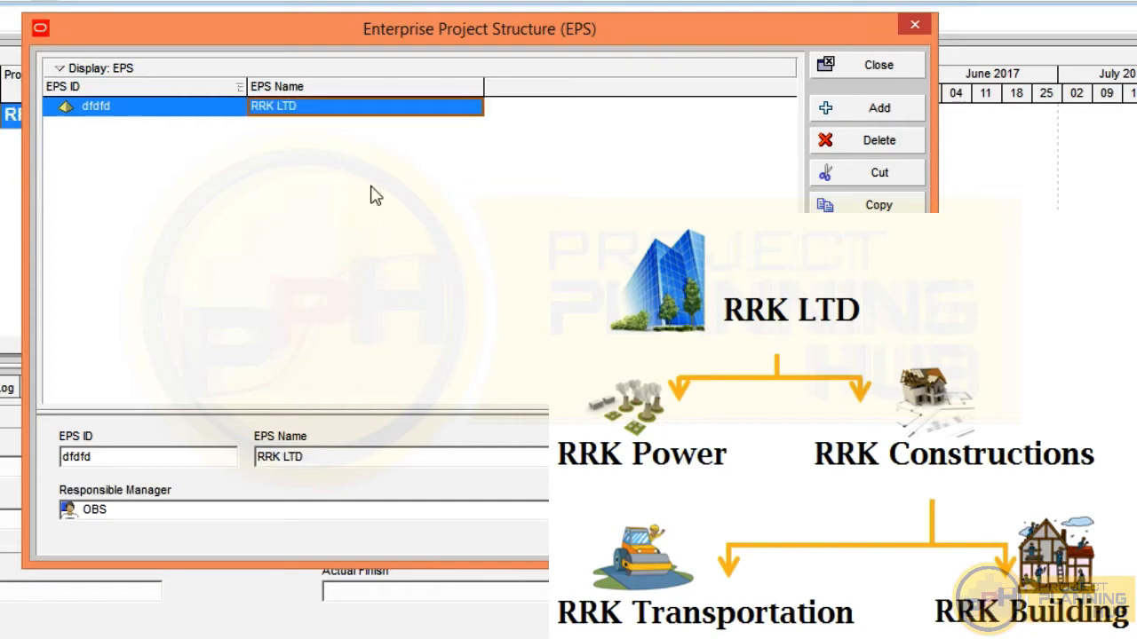
key("Left")
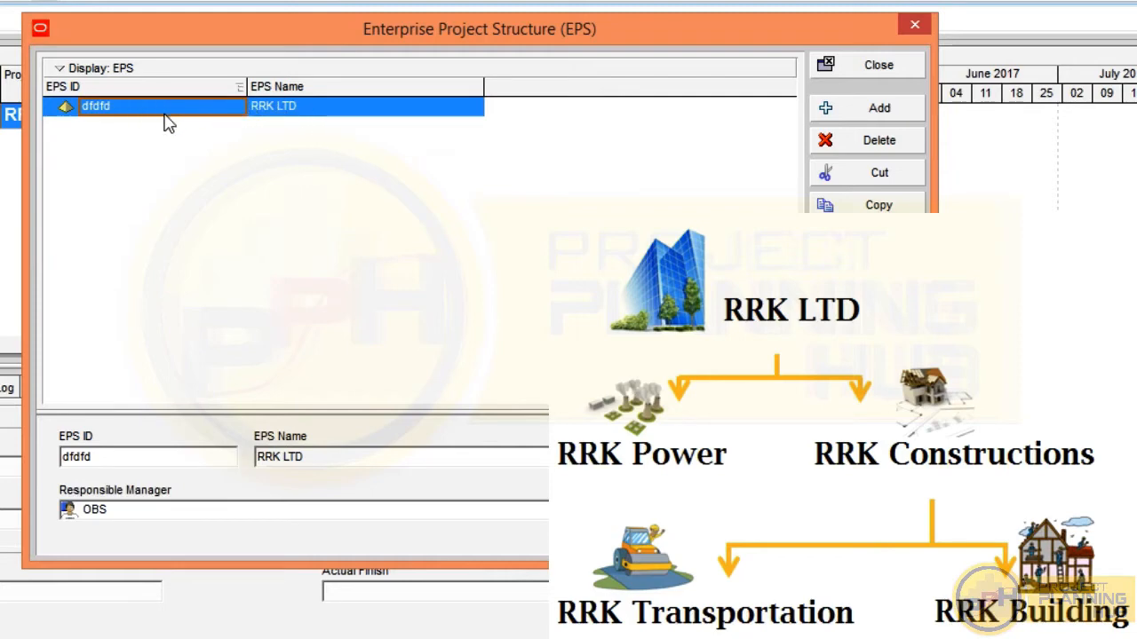
type("RRK")
key("Return")
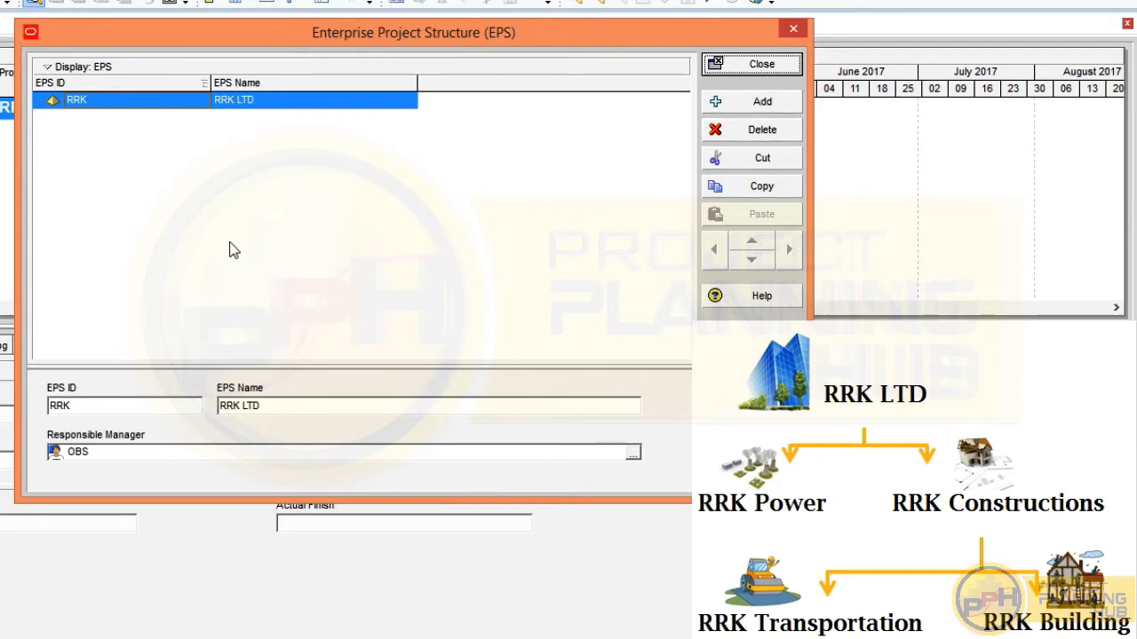
Add an EPS node beneath RRK LTD with the name RRK POWER and the ID RRK P.
left_click(750, 107)
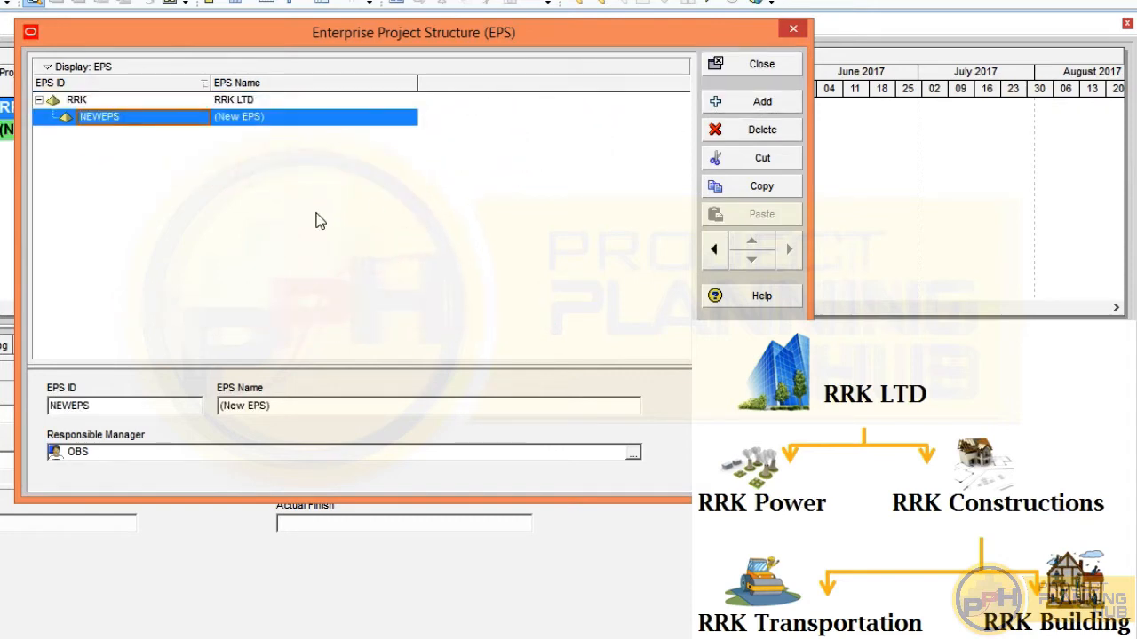
left_click(277, 120)
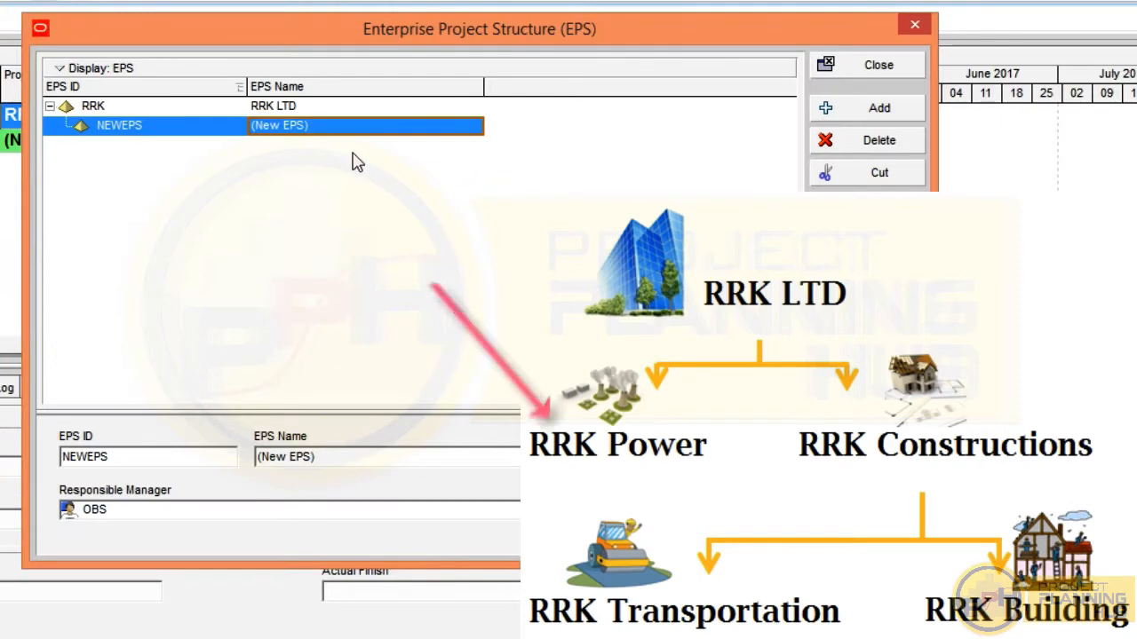
type("RRK PO")
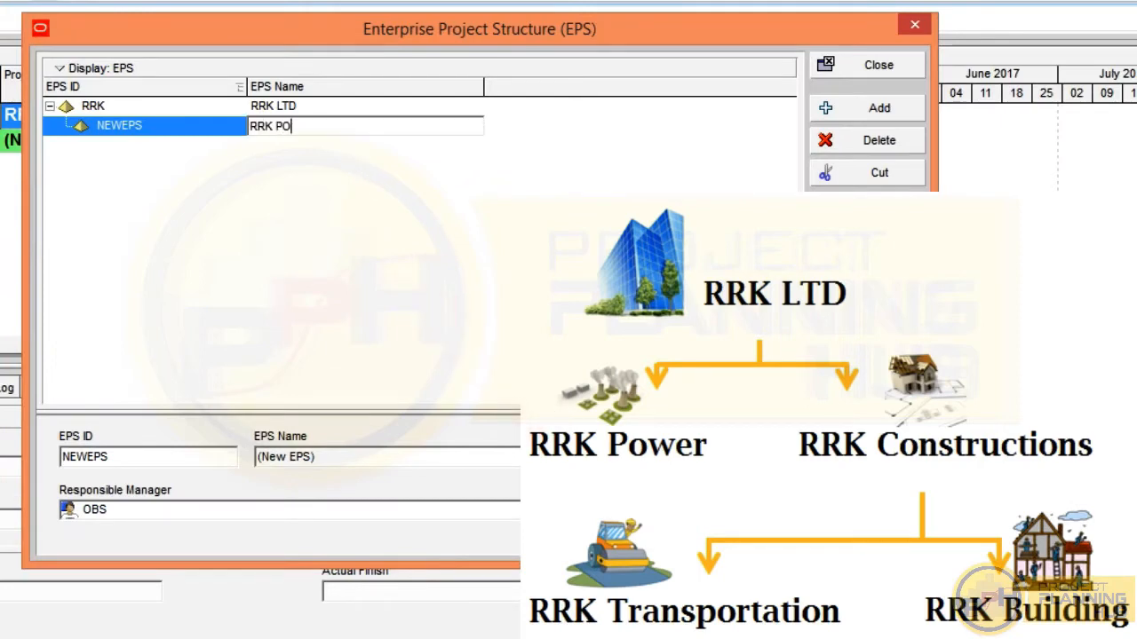
type("WER")
key("Return")
left_click(163, 133)
type("RRK P")
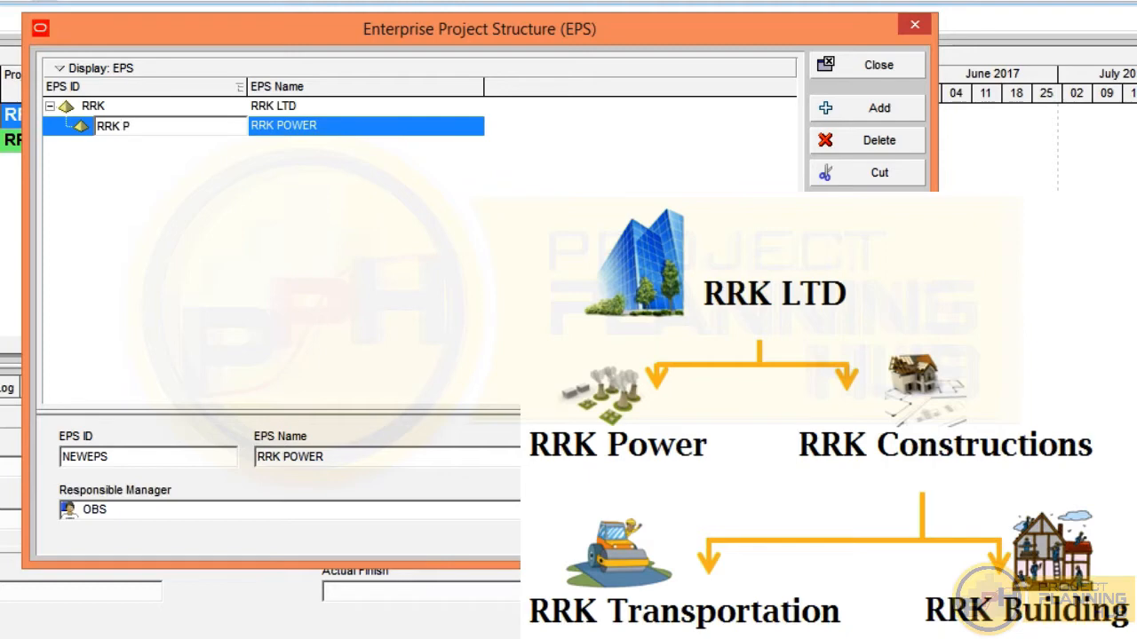
key("Tab")
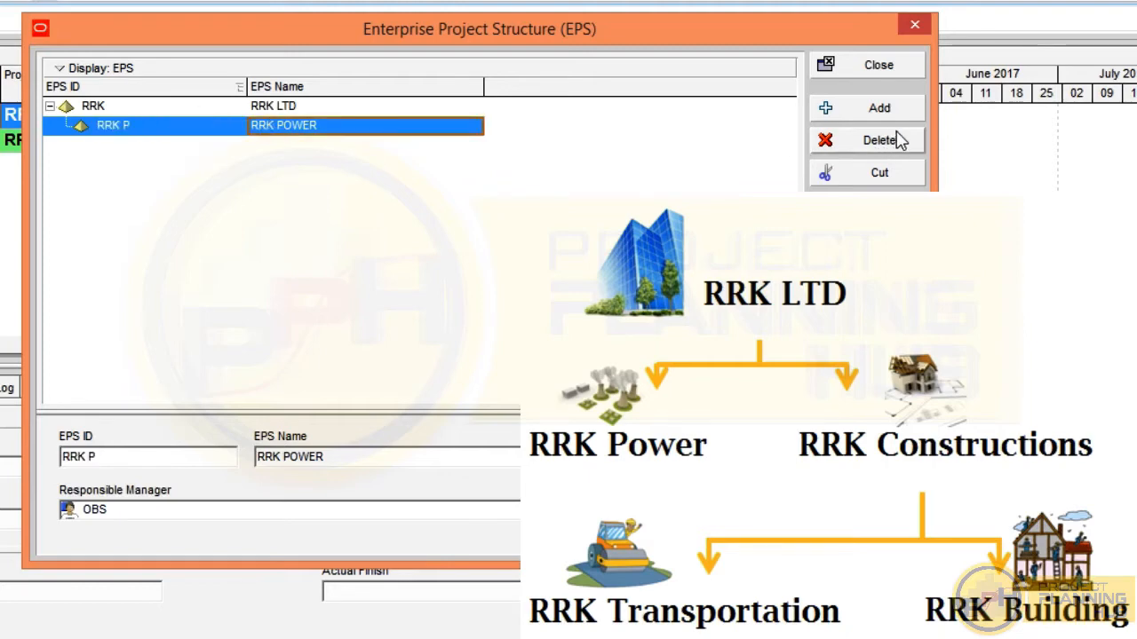
Add an EPS node at the same level as RRK POWER, named RRK CONSTRUCTION with the ID RRK C.
left_click(867, 114)
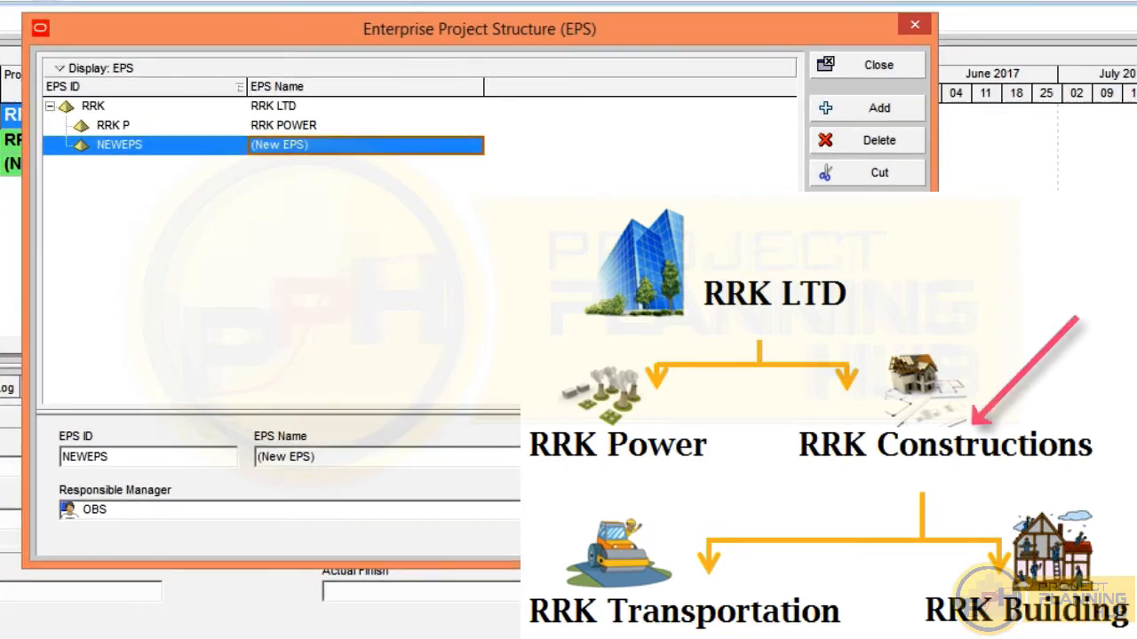
type("RRK CONSTRUCTION")
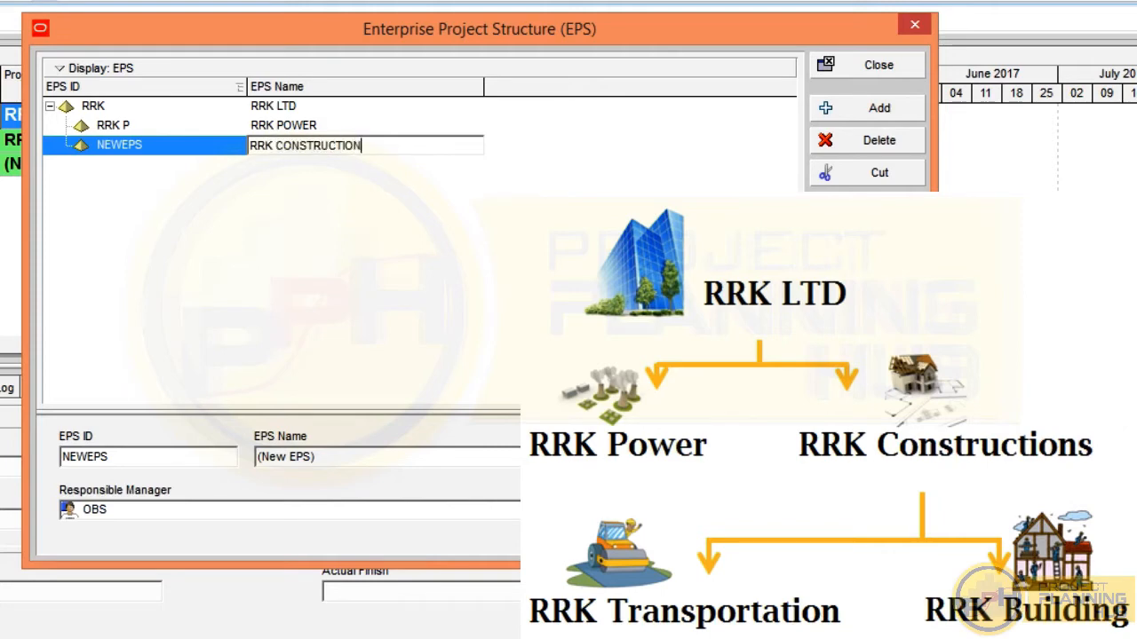
key("Return")
left_click(175, 151)
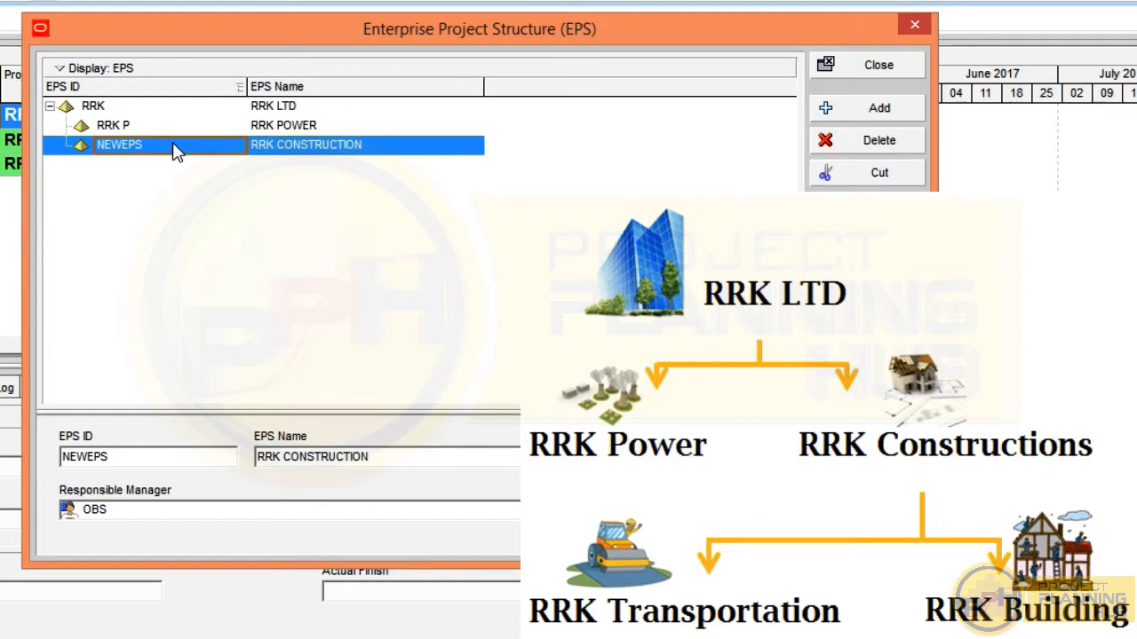
type("RRK C")
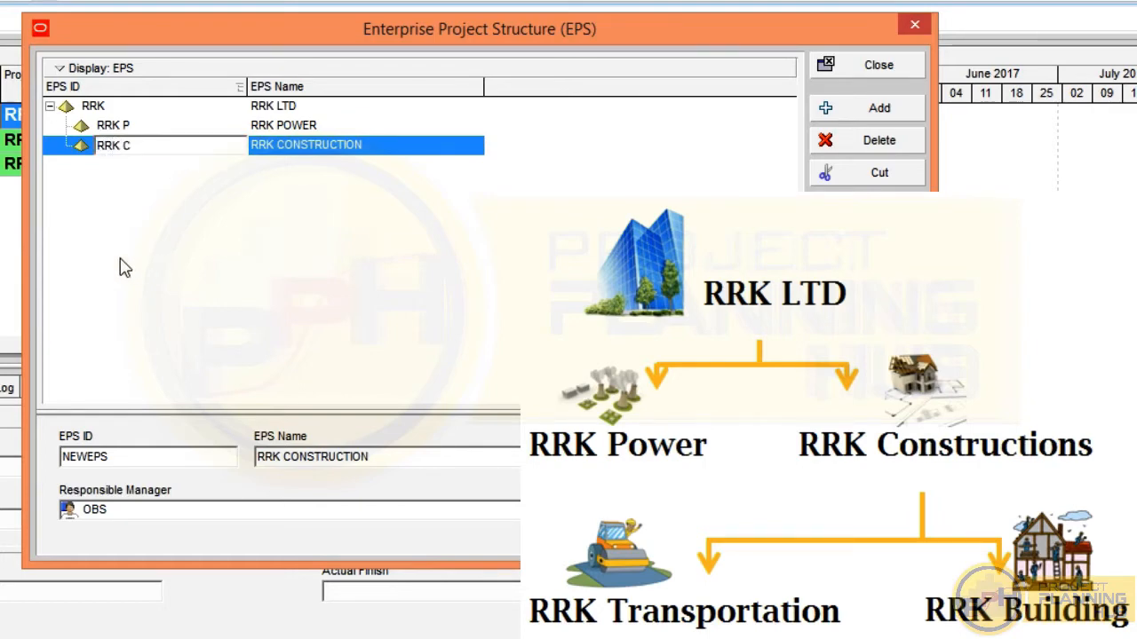
left_click(193, 228)
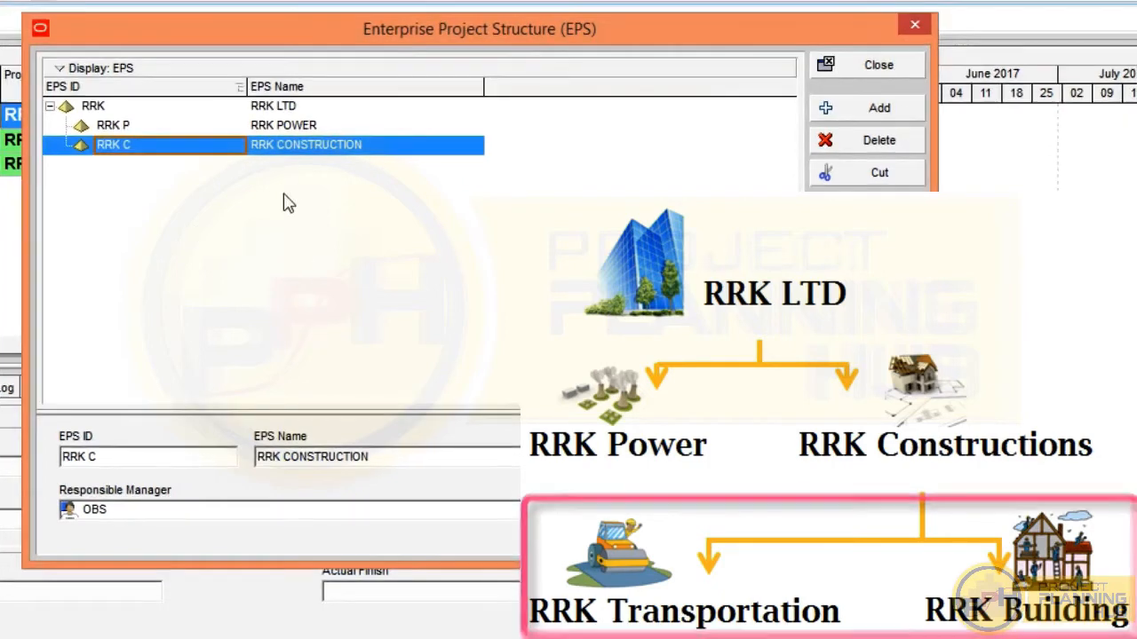
Add an EPS node after RRK CONSTRUCTION with the name RRK TRANSPORTATION and the ID RRK T.
left_click(875, 107)
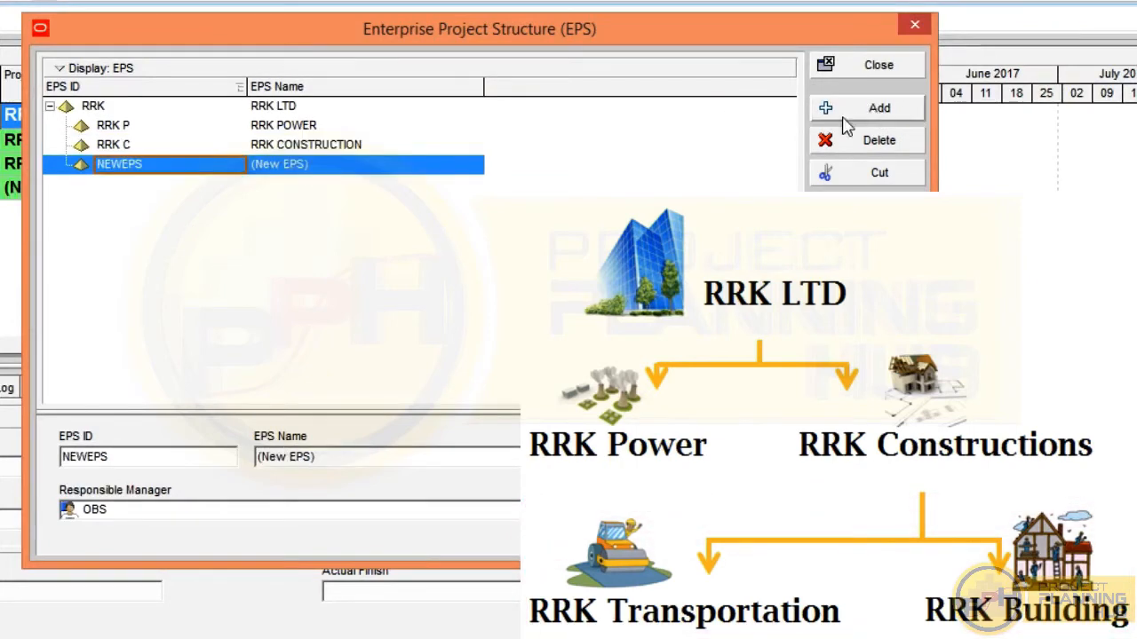
left_click(345, 170)
type("RR")
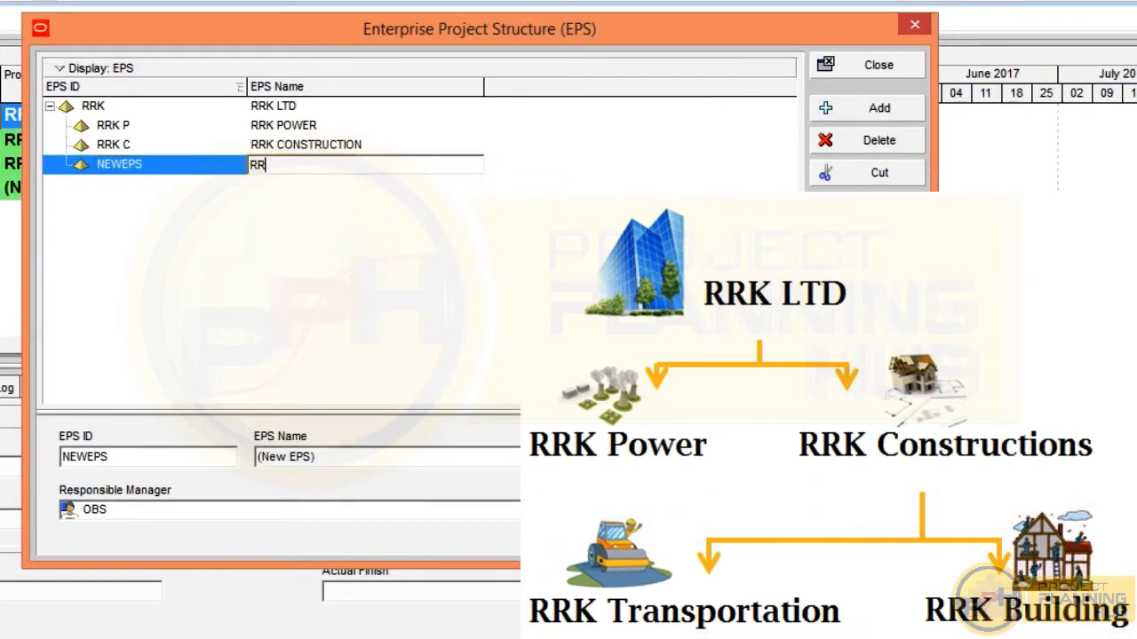
type("K TRANSPORTATION")
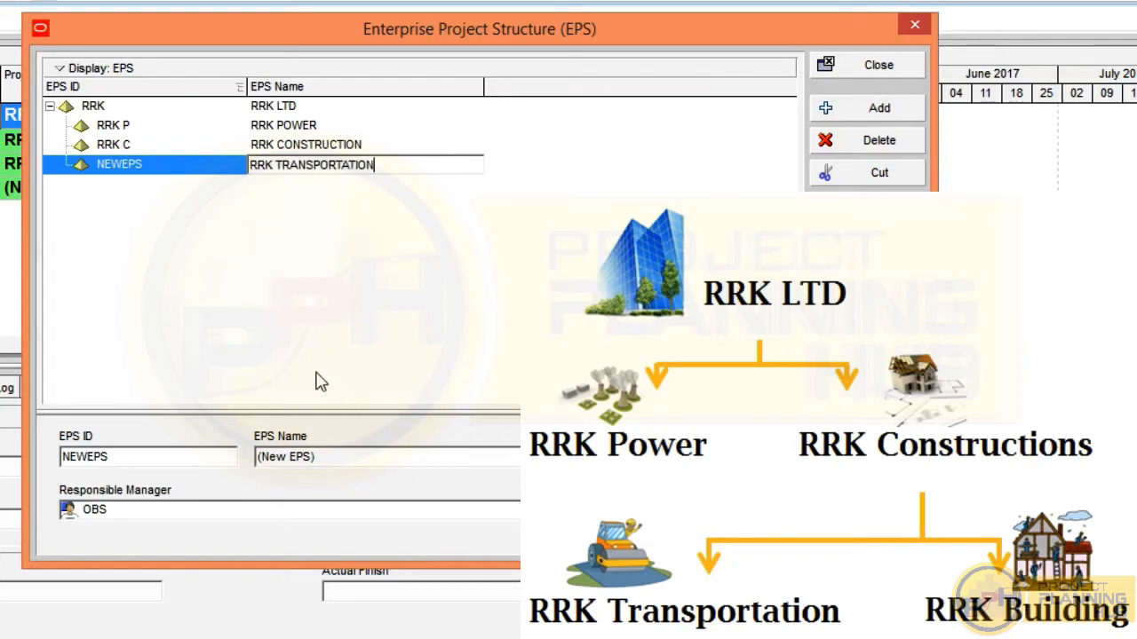
key("Return")
left_click(169, 178)
type("RRK T")
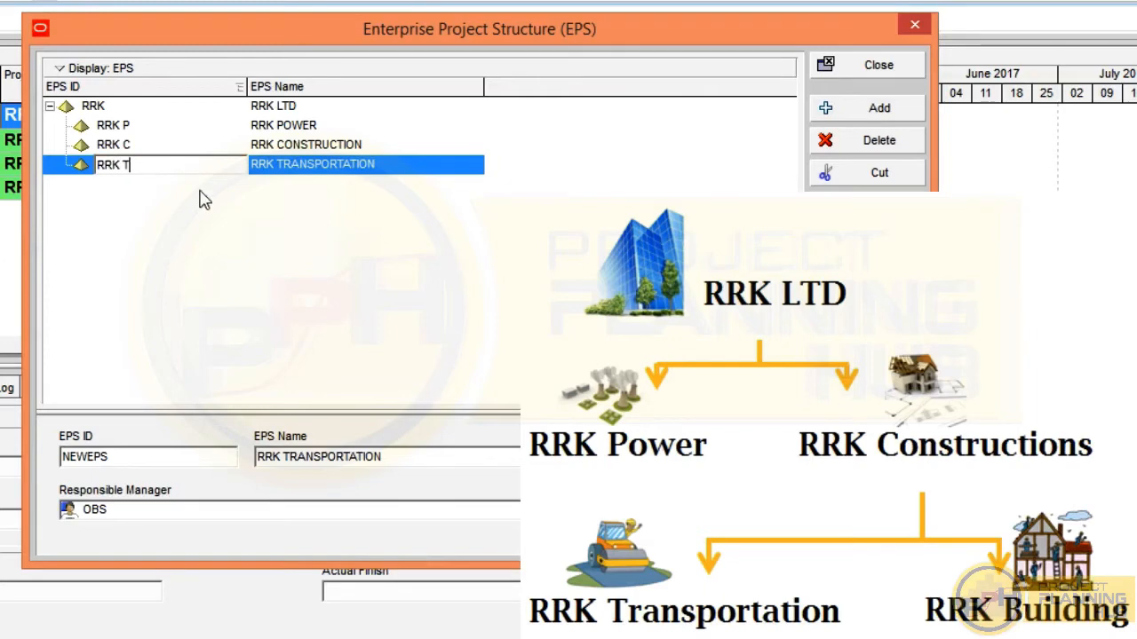
key("Return")
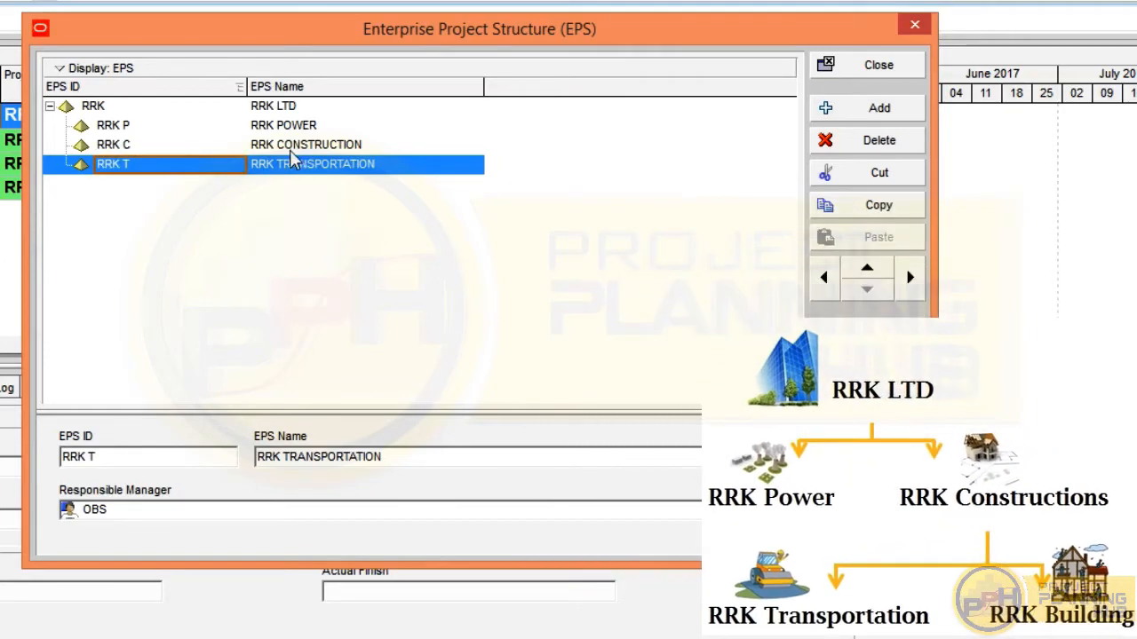
Indent RRK TRANSPORTATION one level to make it a child of RRK CONSTRUCTION.
left_click(278, 148)
left_click(265, 170)
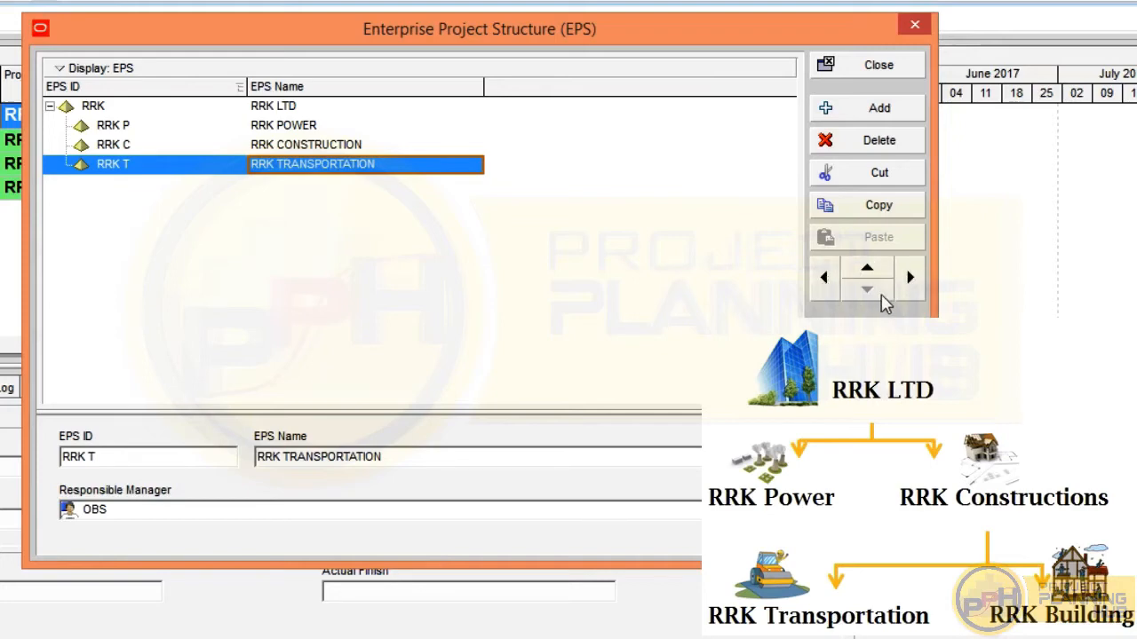
left_click(917, 284)
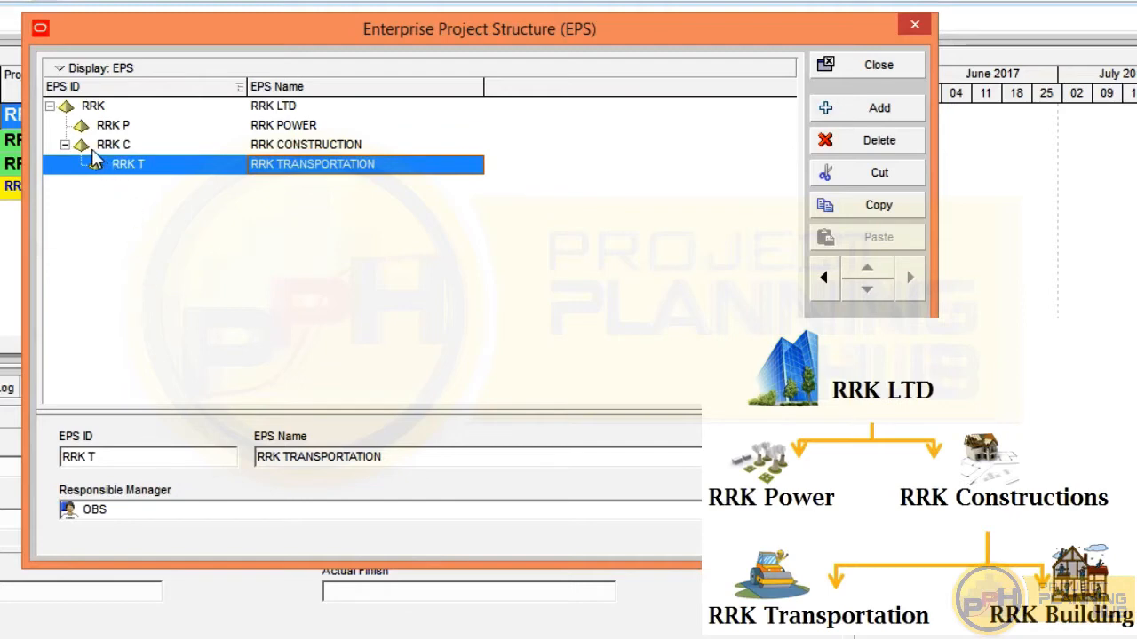
left_click(303, 149)
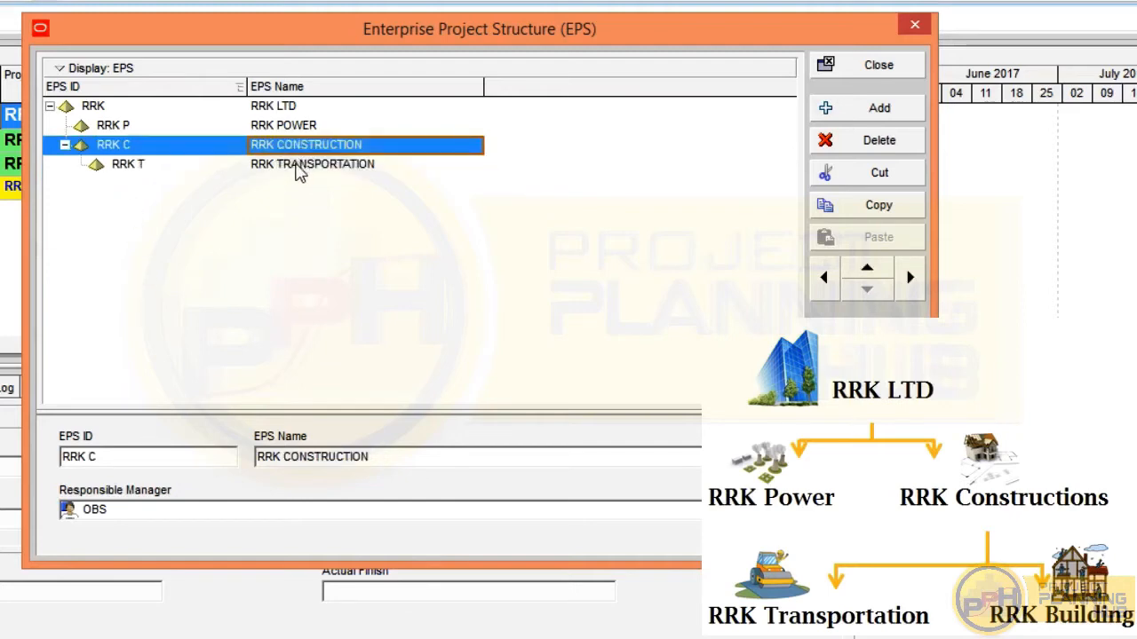
Add an EPS node at the same level as RRK TRANSPORTATION, named RRK BUILDING with the ID RRK B.
left_click(297, 166)
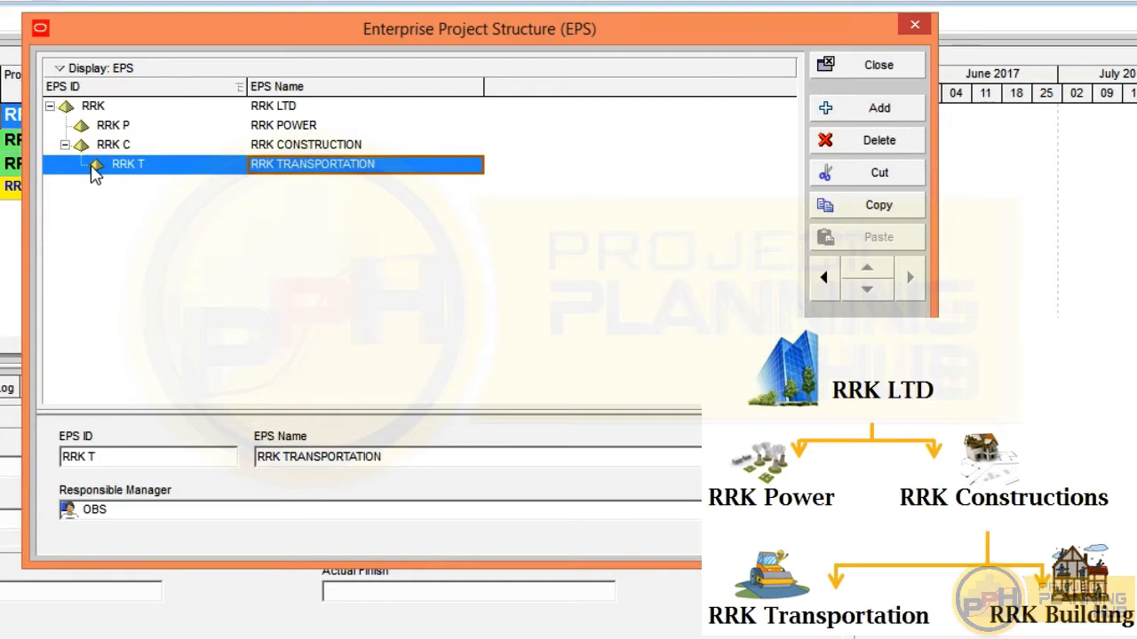
left_click(862, 114)
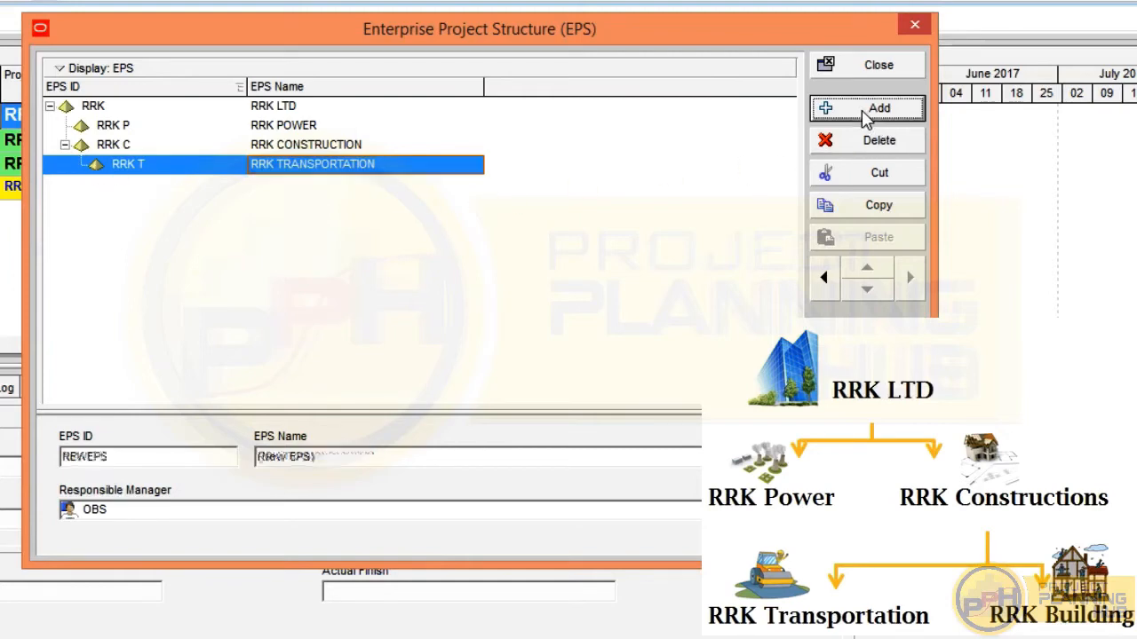
left_click(271, 170)
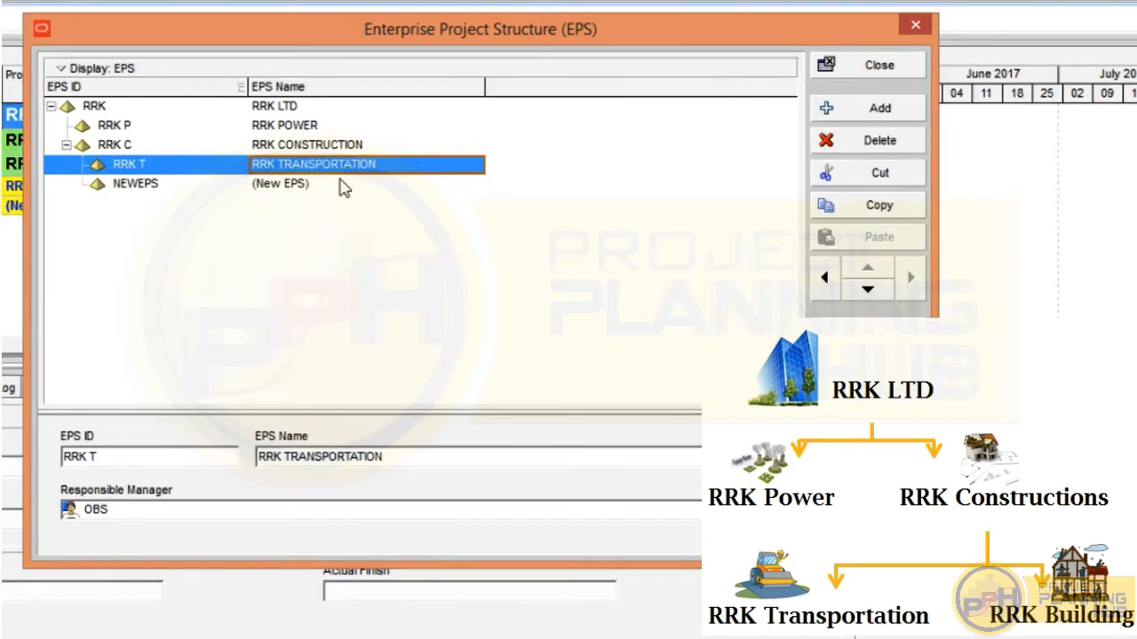
left_click(313, 192)
type("RRK BUILDING")
key("Return")
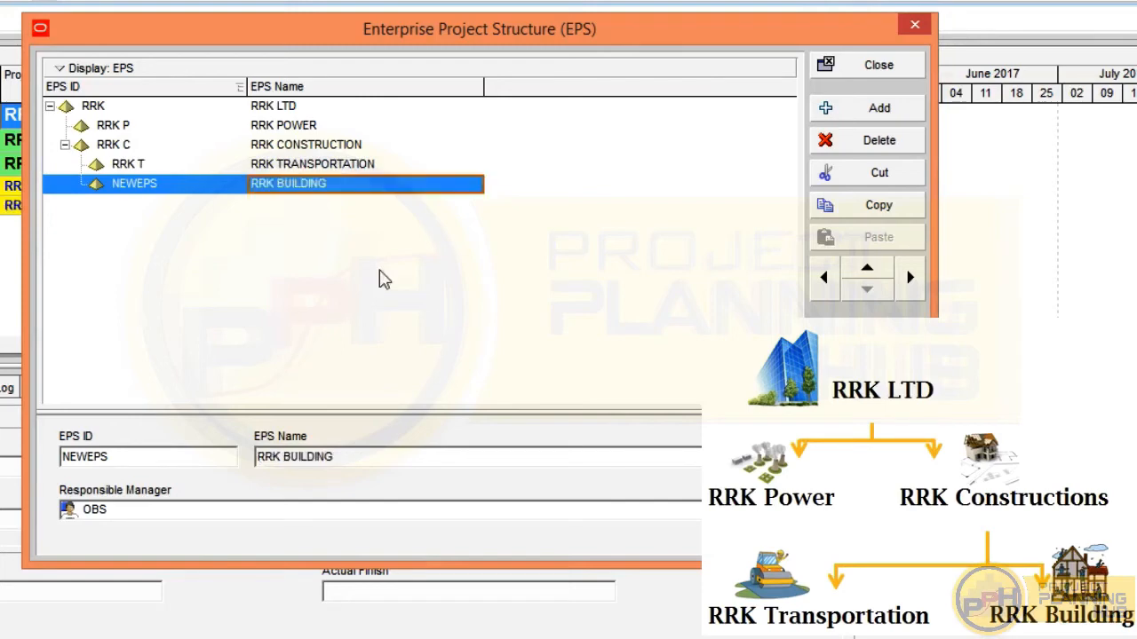
left_click(177, 194)
type("RRK B")
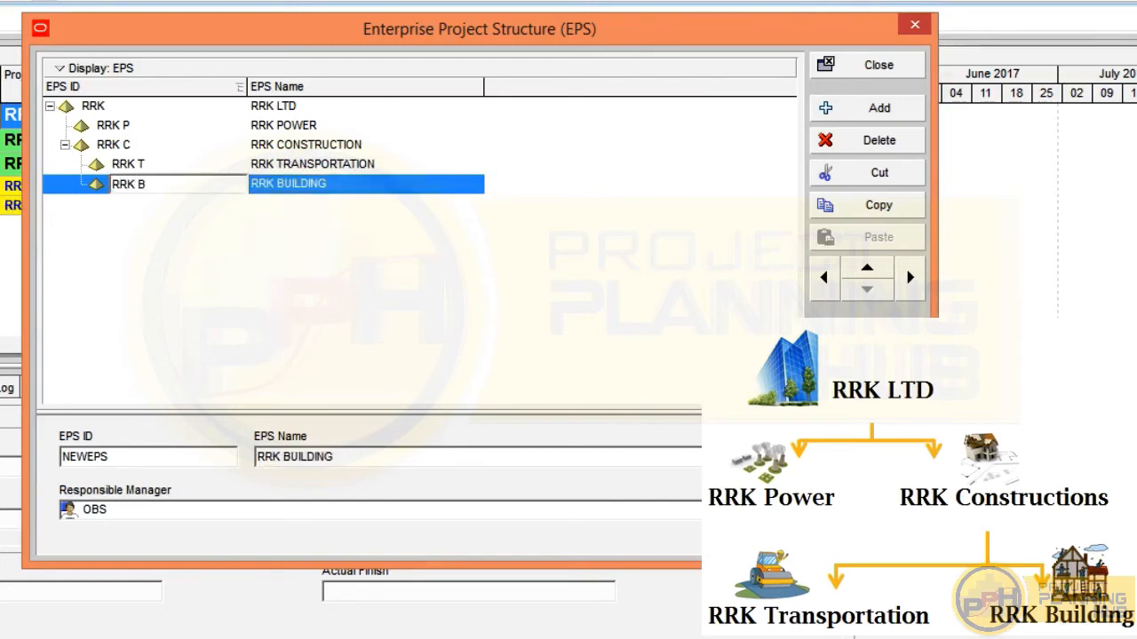
key("Return")
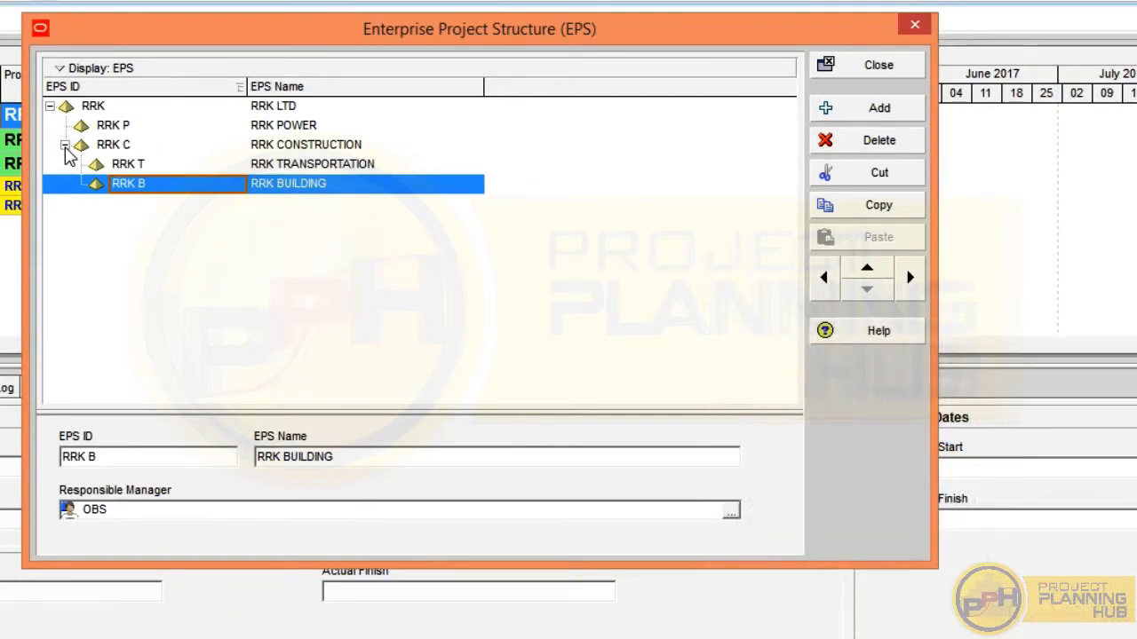
Review the EPS hierarchy by collapsing and expanding the RRK LTD and RRK CONSTRUCTION branches, and close the Enterprise Project Structure.
left_click(65, 145)
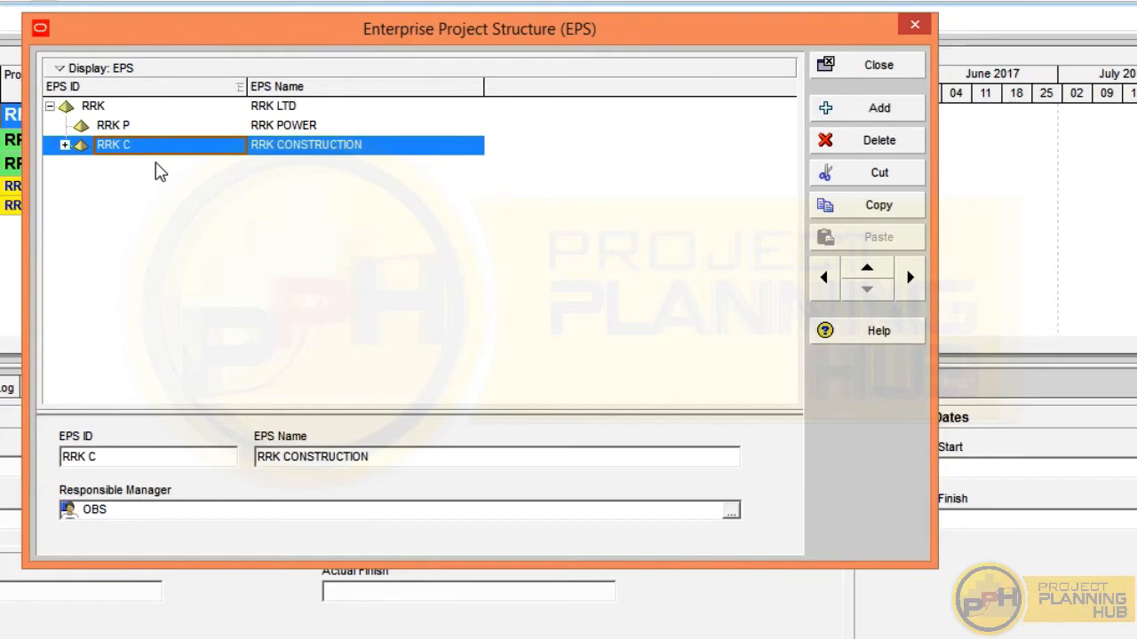
left_click(65, 145)
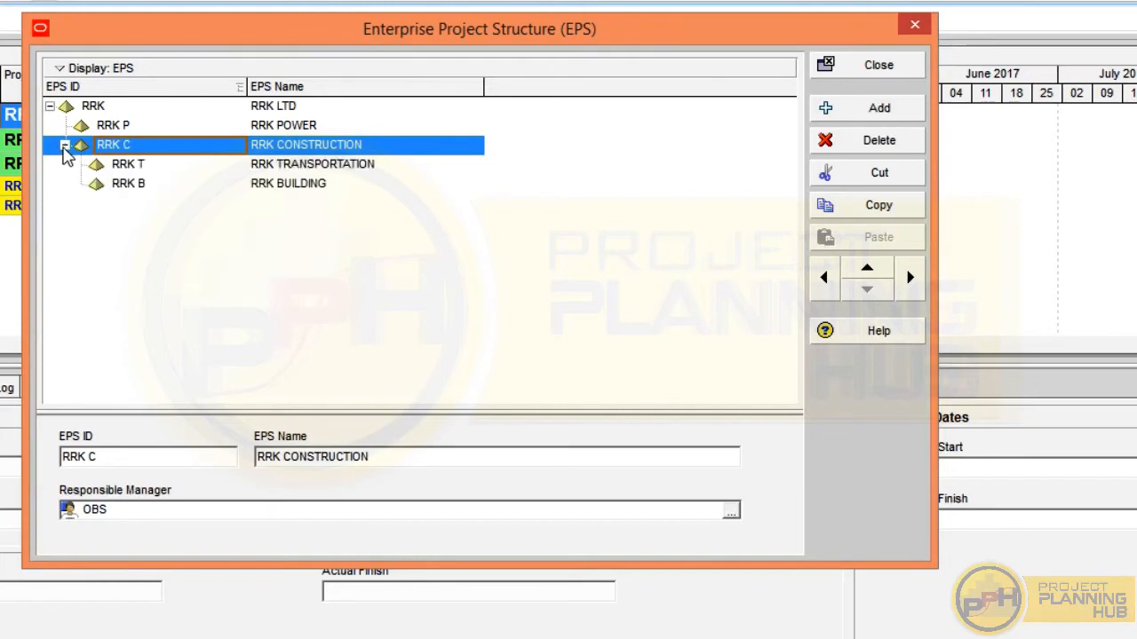
left_click(65, 145)
left_click(49, 107)
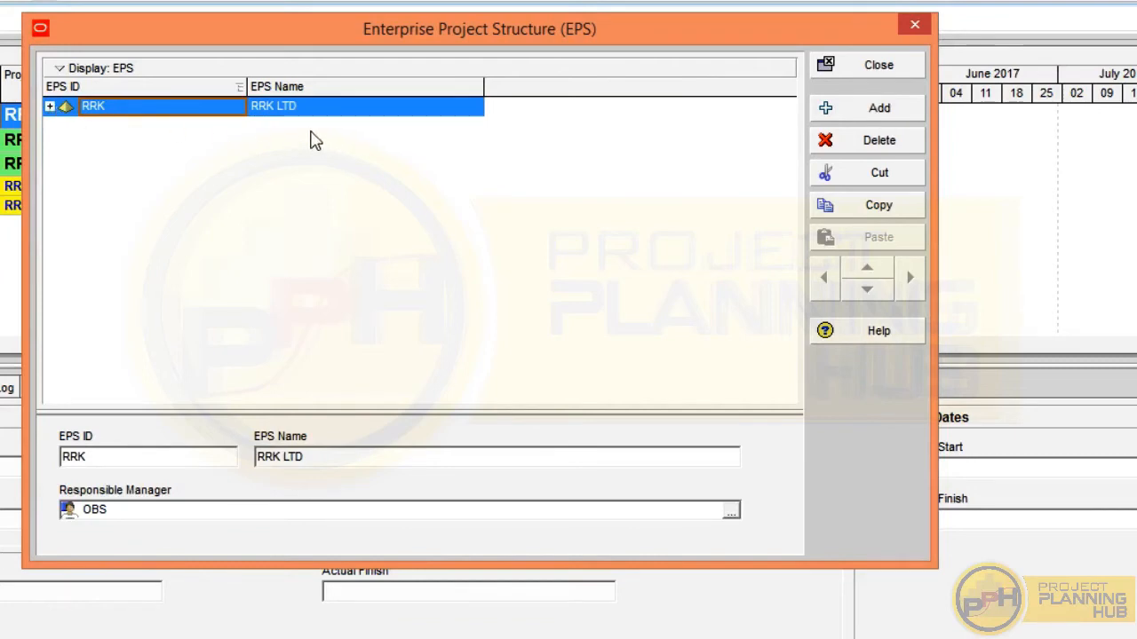
left_click(49, 107)
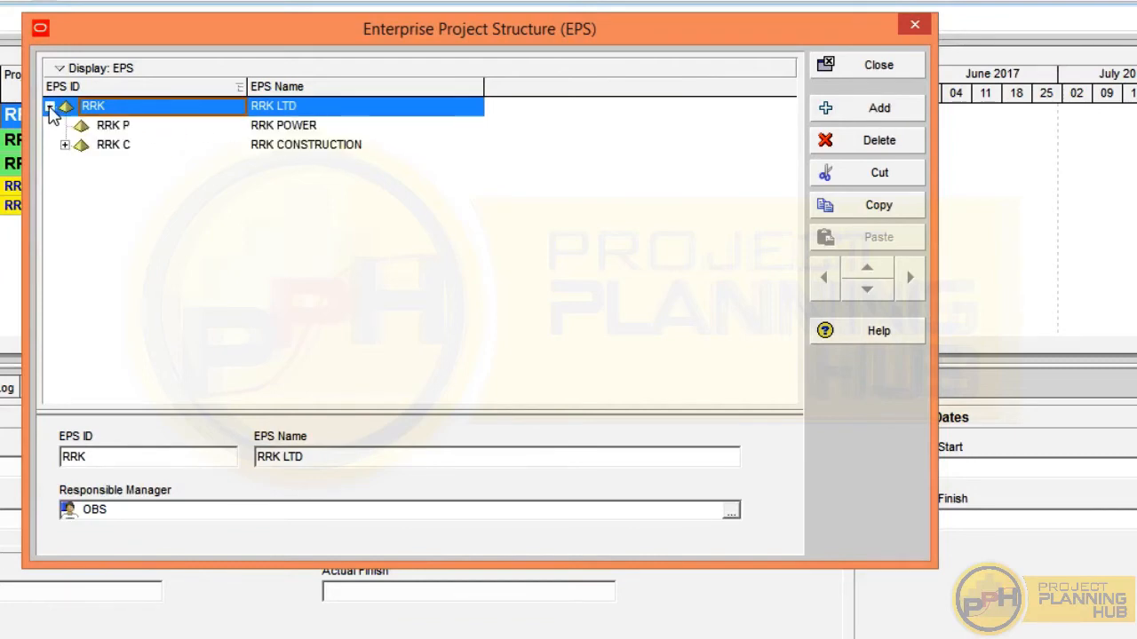
left_click(301, 150)
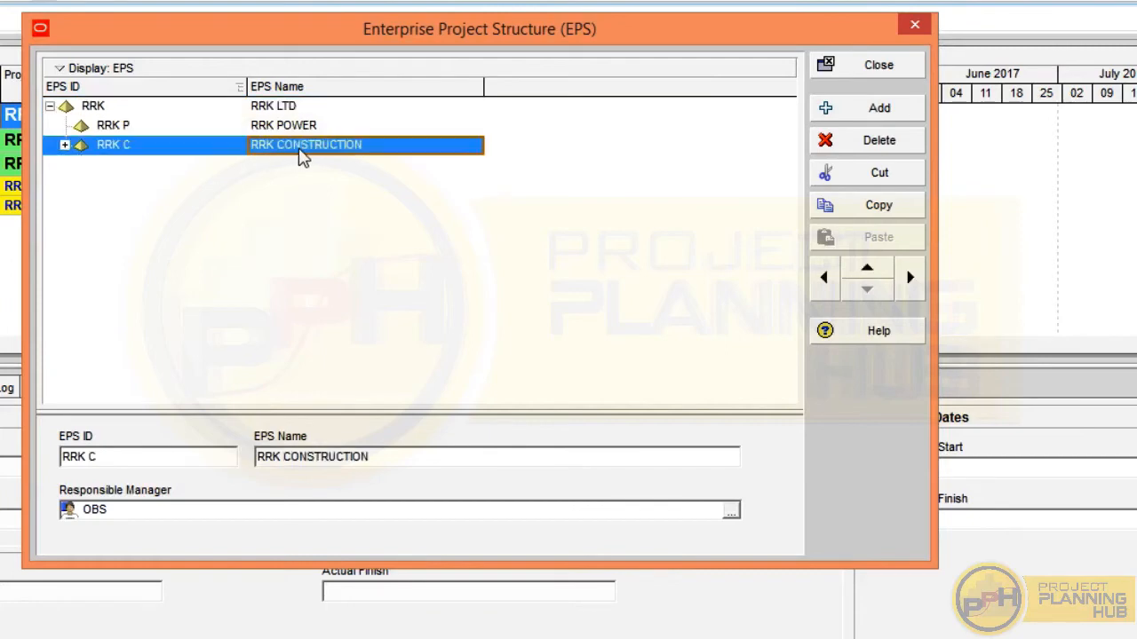
left_click(64, 146)
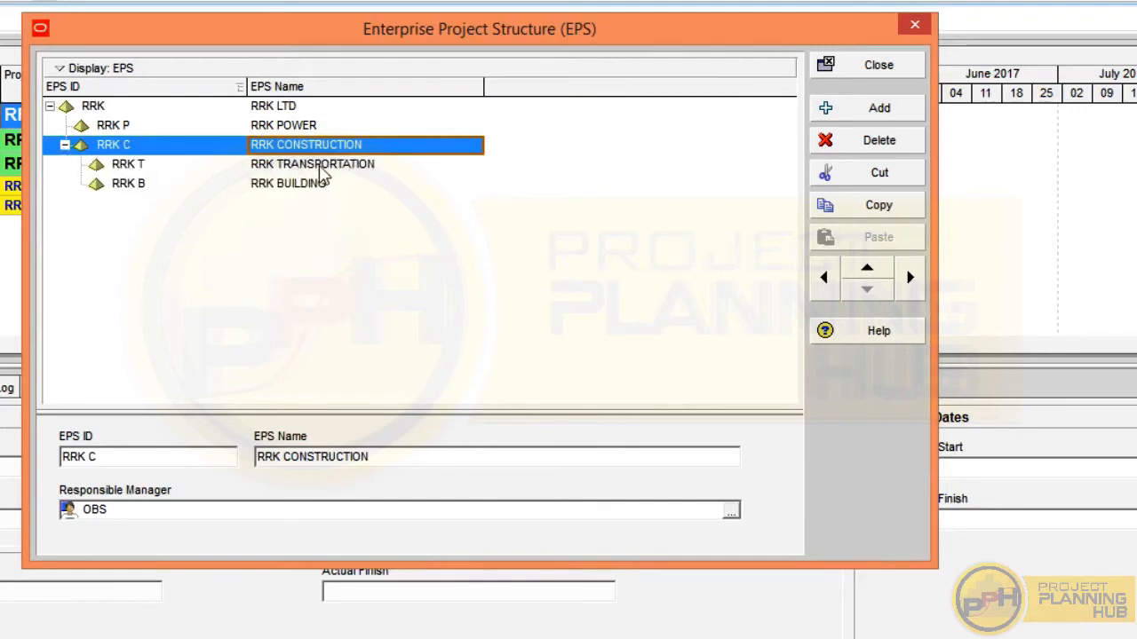
left_click(316, 167)
left_click(299, 188)
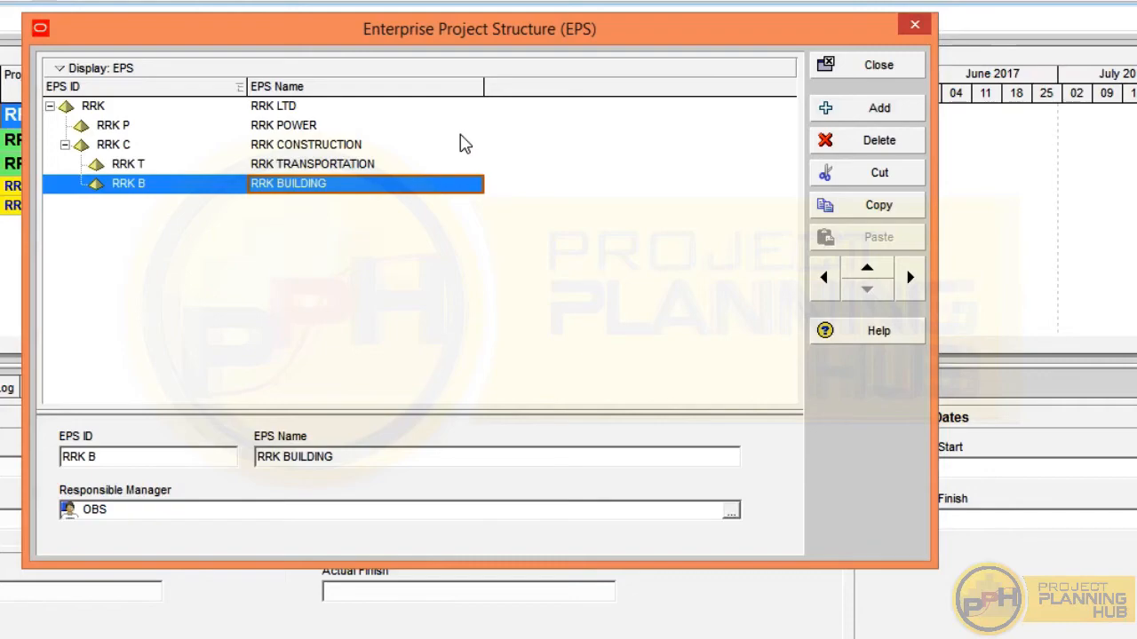
left_click(854, 68)
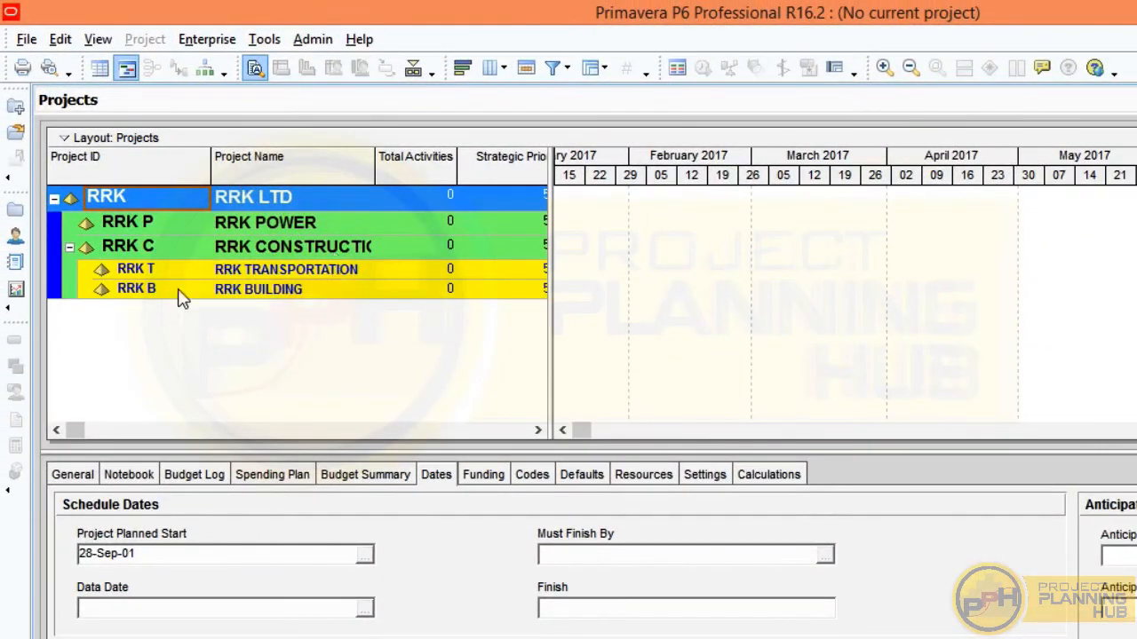
Open the Organizational Breakdown Structure and rename the root OBS element as President.
left_click(205, 45)
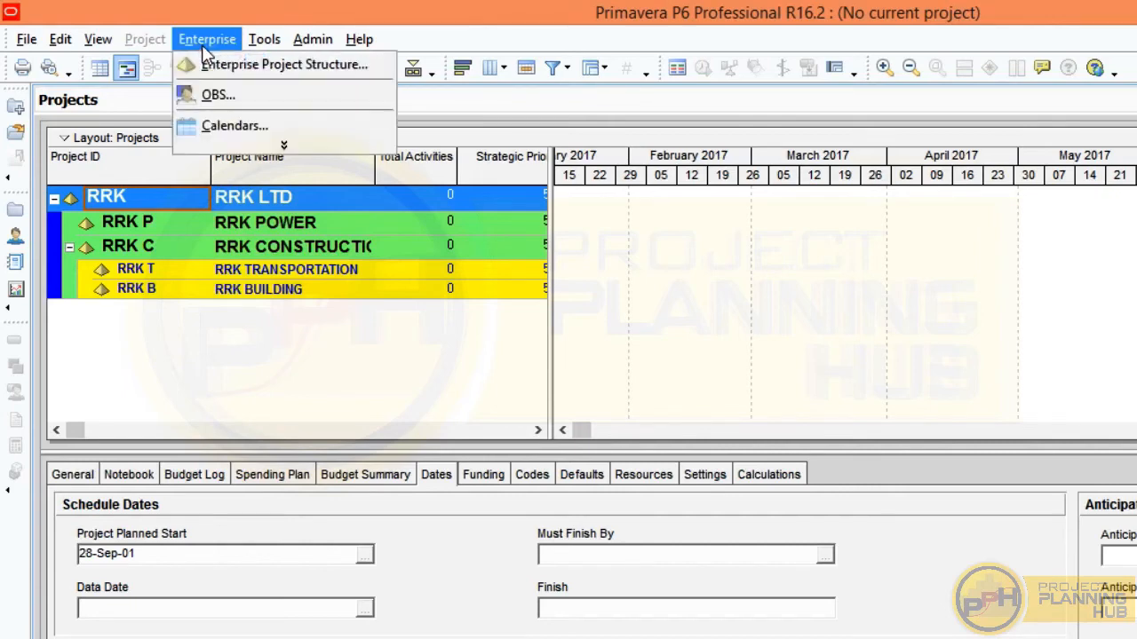
left_click(284, 144)
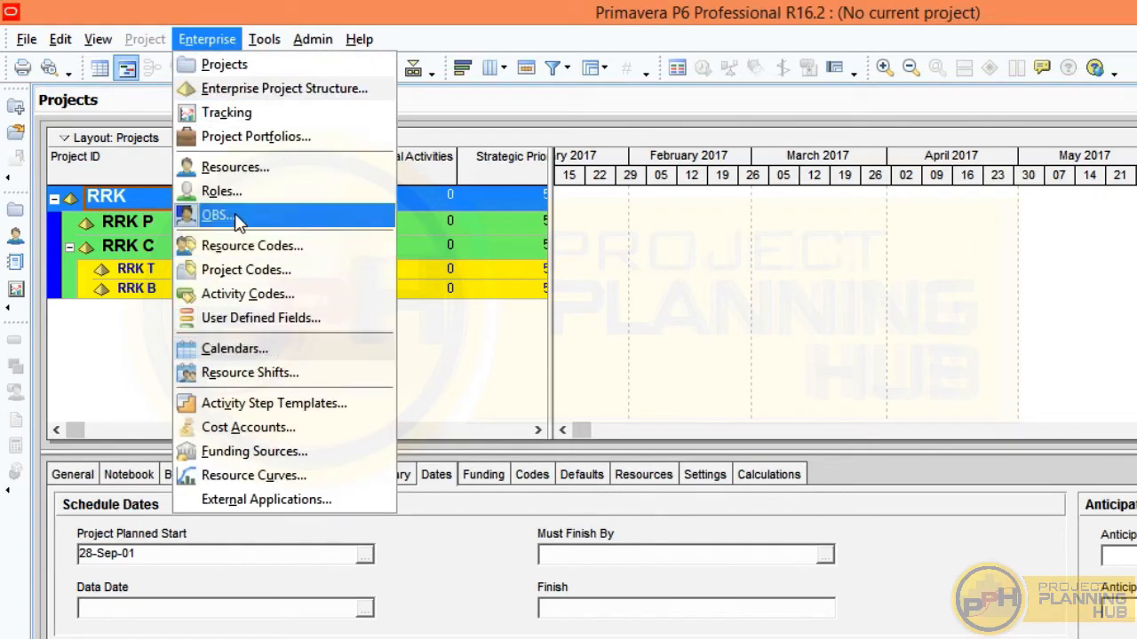
left_click(210, 219)
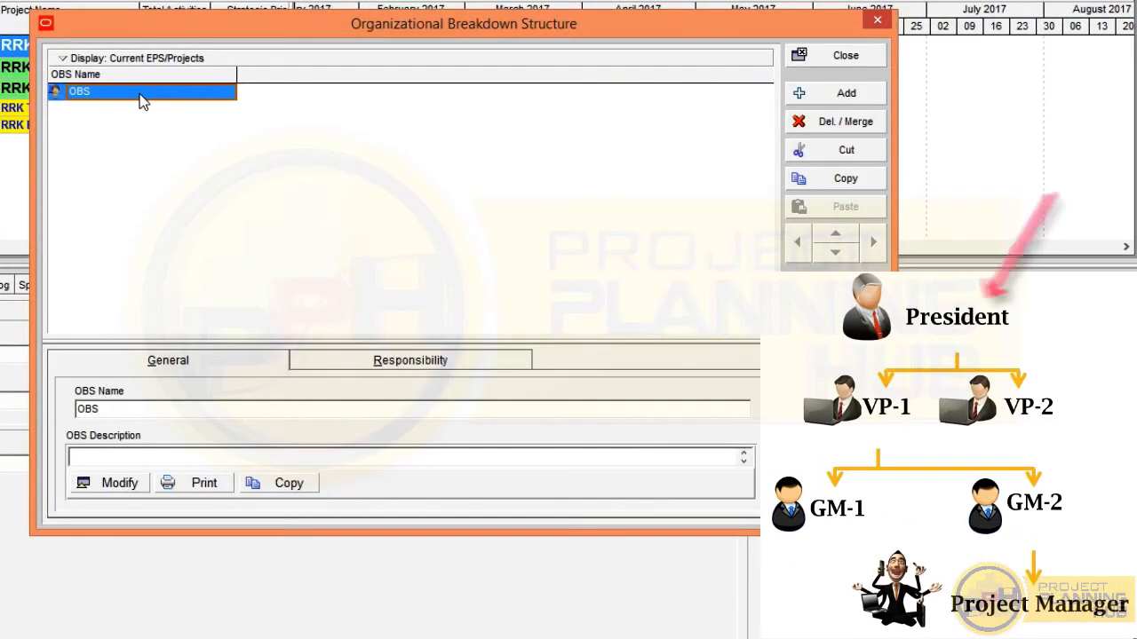
type("President")
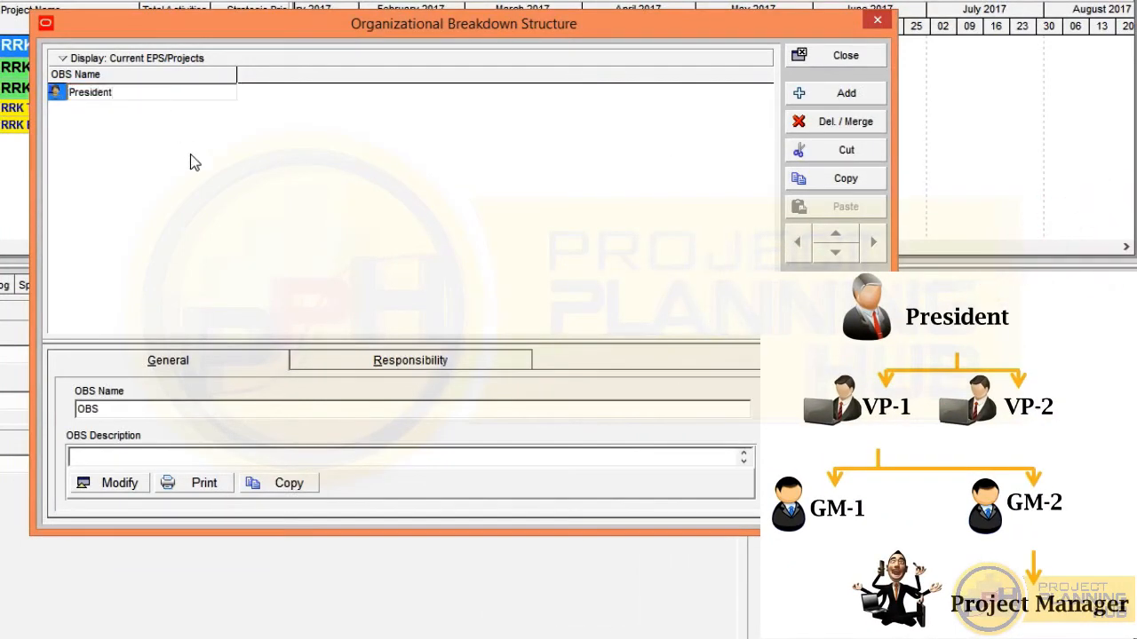
Add an OBS element named VP-1 under President, accepting the filter change to display all OBS elements.
left_click(839, 96)
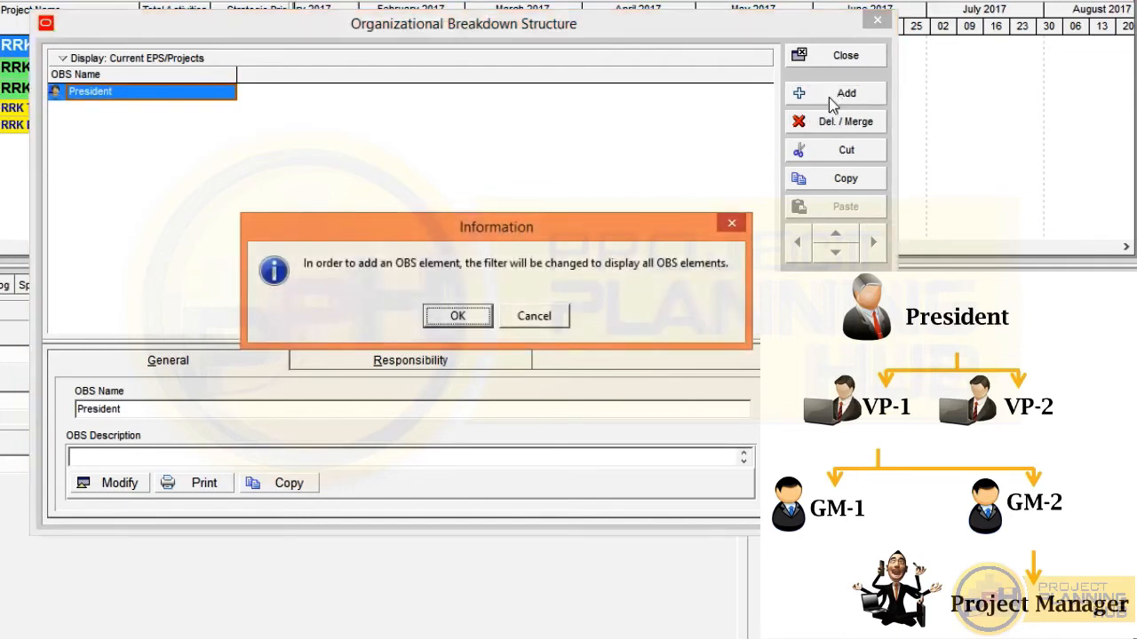
left_click(458, 316)
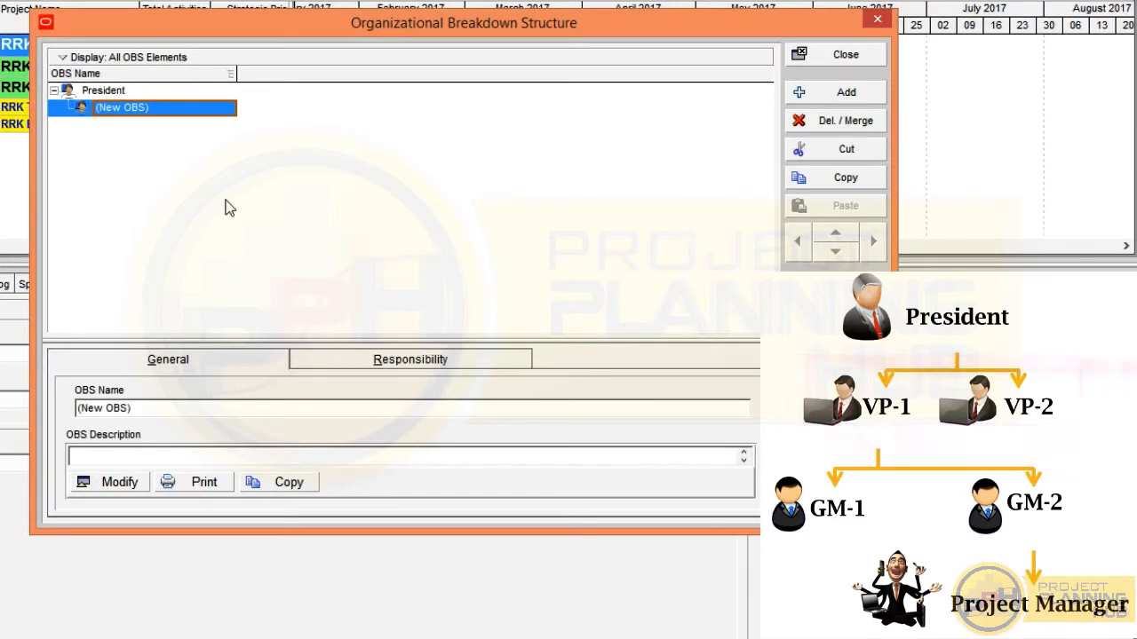
type("VP")
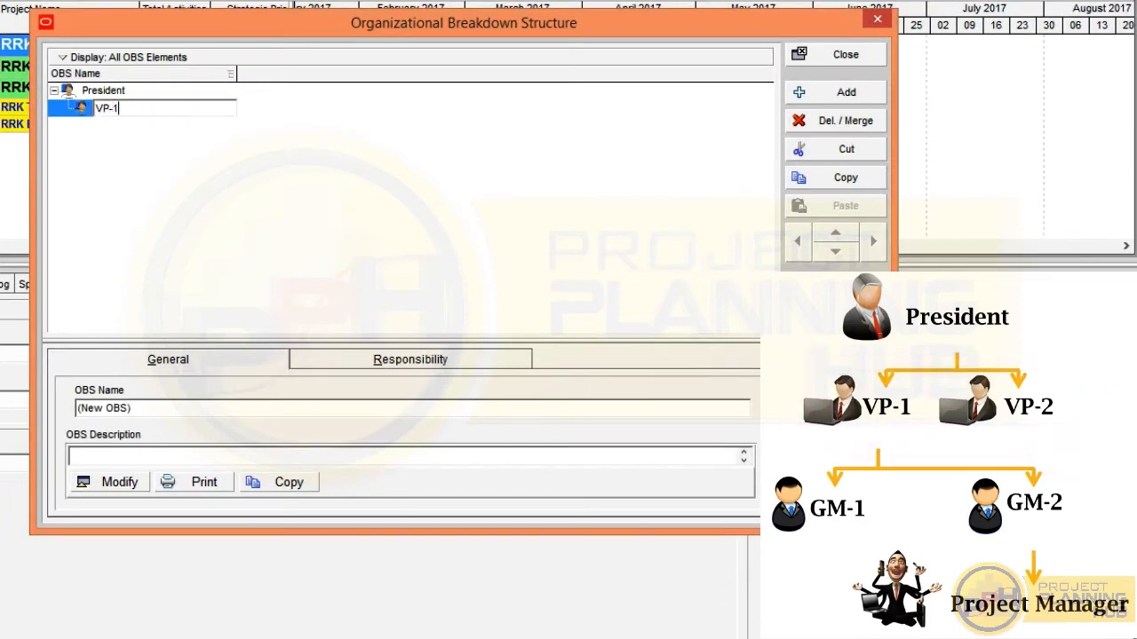
type("-1")
key("Return")
Add an OBS element named VP-2 at the same level as VP-1.
left_click(845, 92)
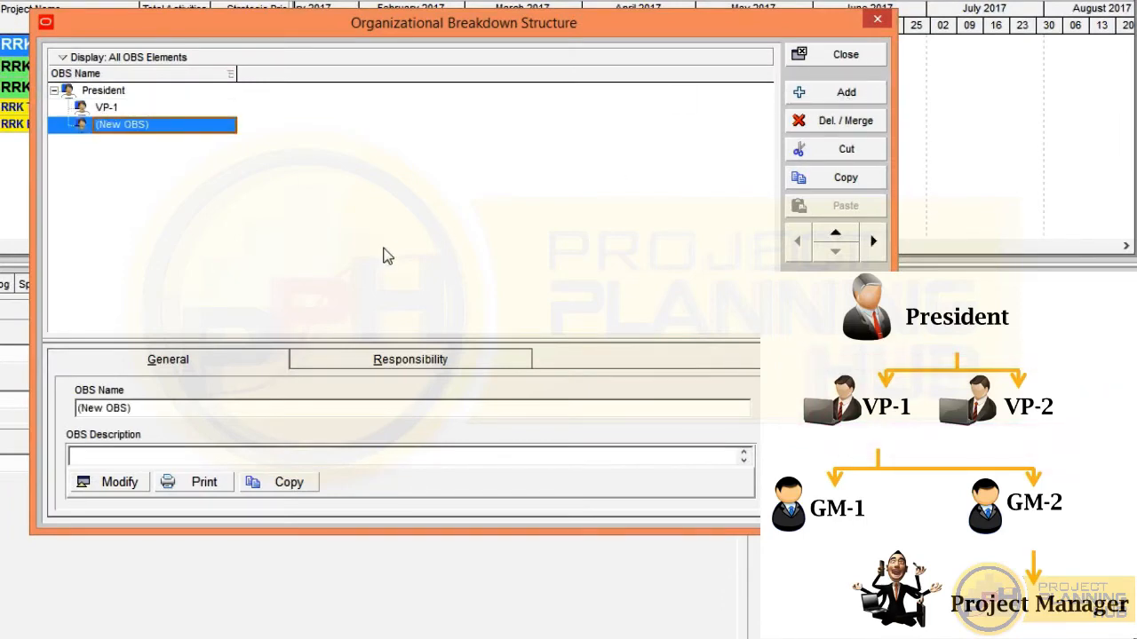
type("VP-2")
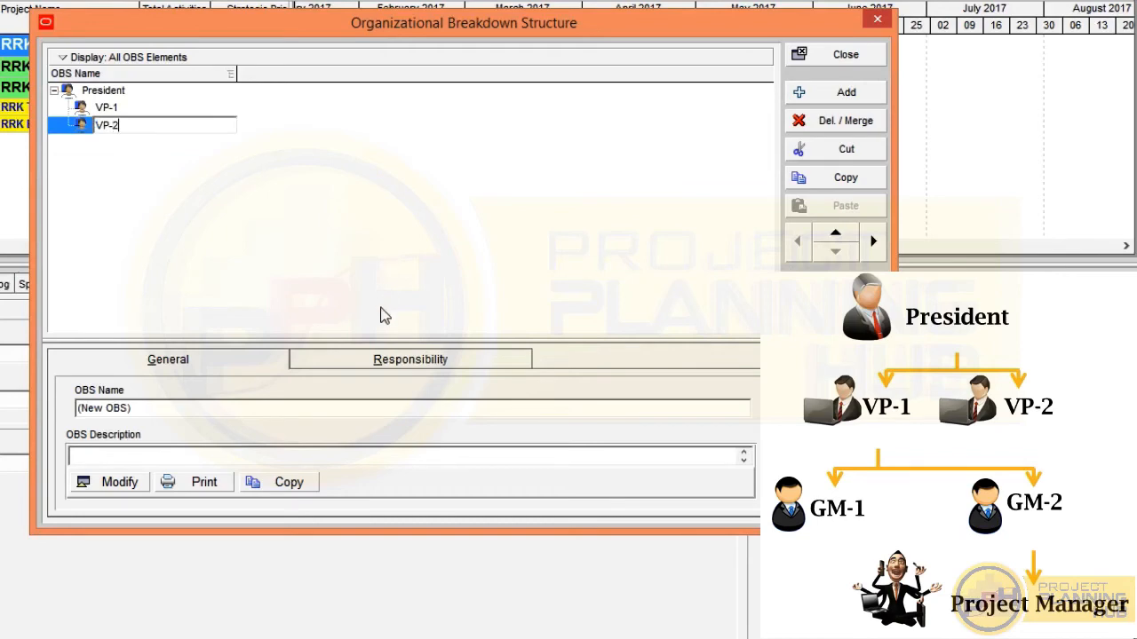
key("Return")
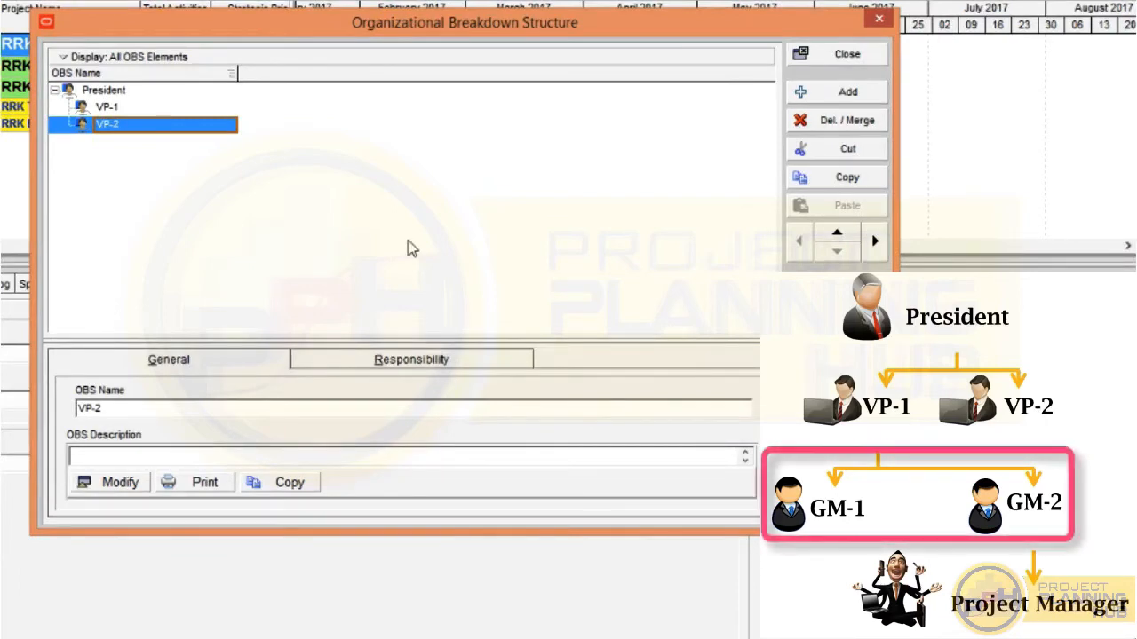
Add an OBS element named GM-1 after VP-1 and indent it one level as a child of VP-1.
left_click(110, 110)
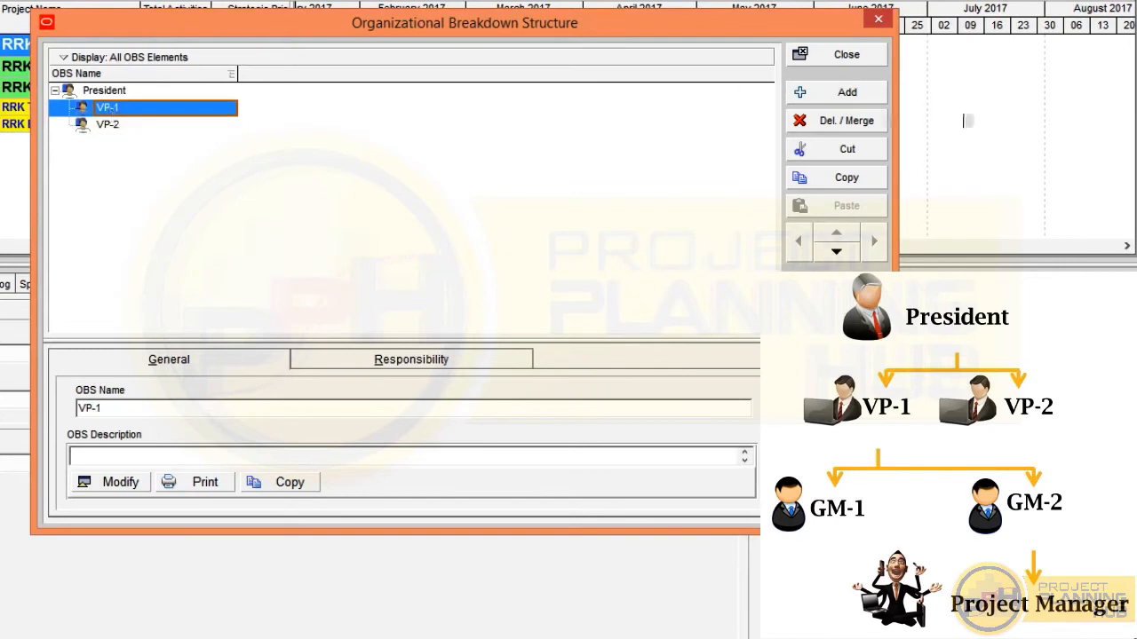
left_click(841, 100)
type("GM-1")
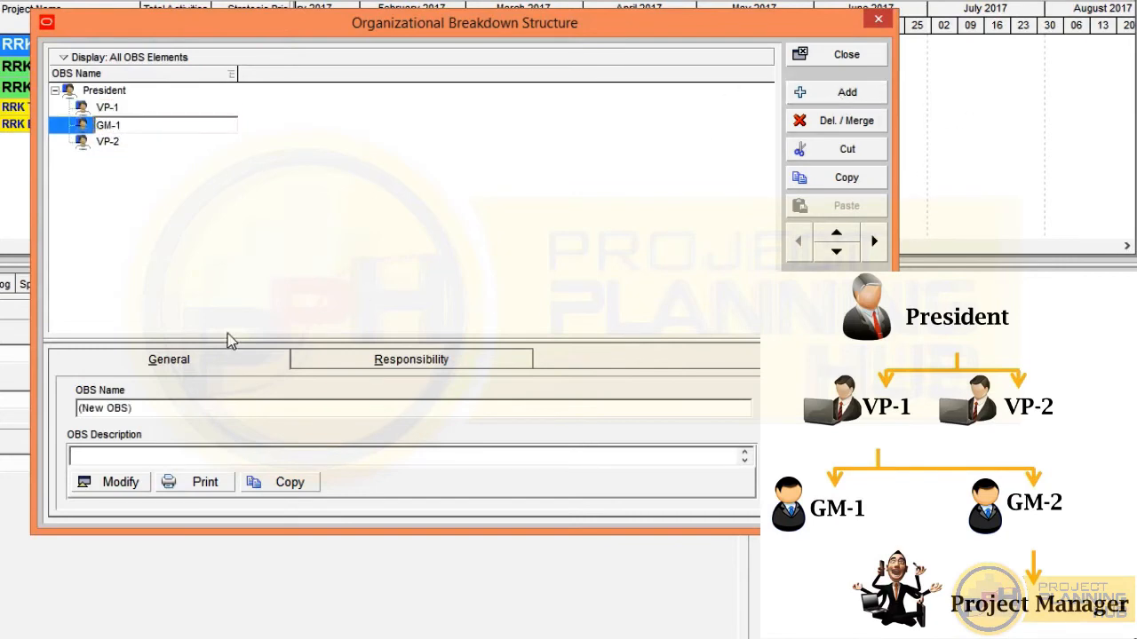
key("Return")
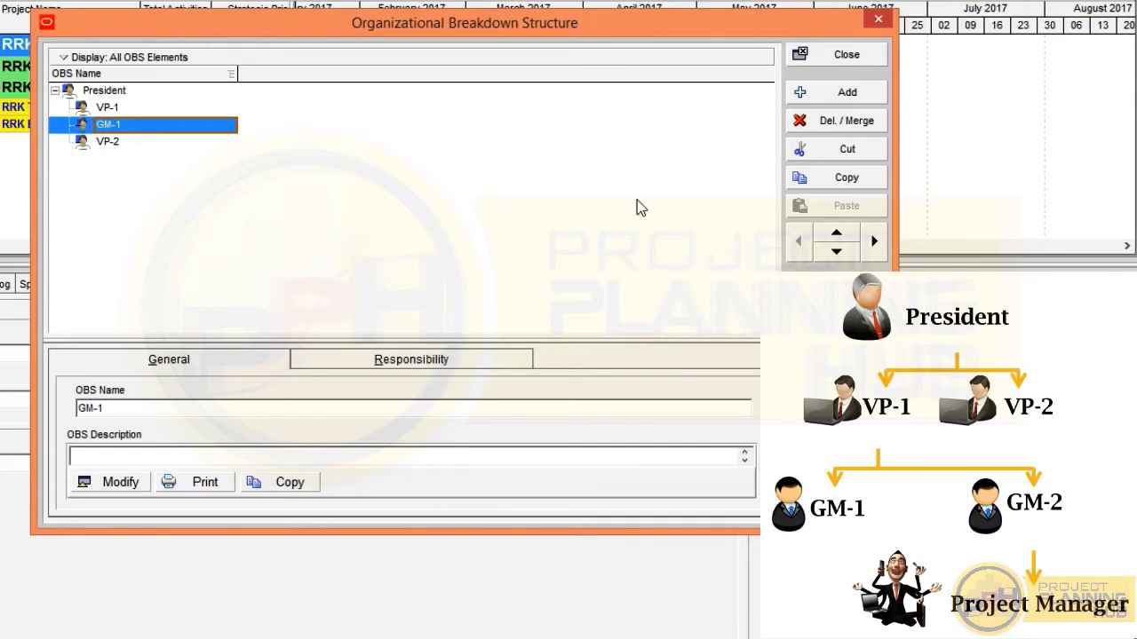
left_click(875, 245)
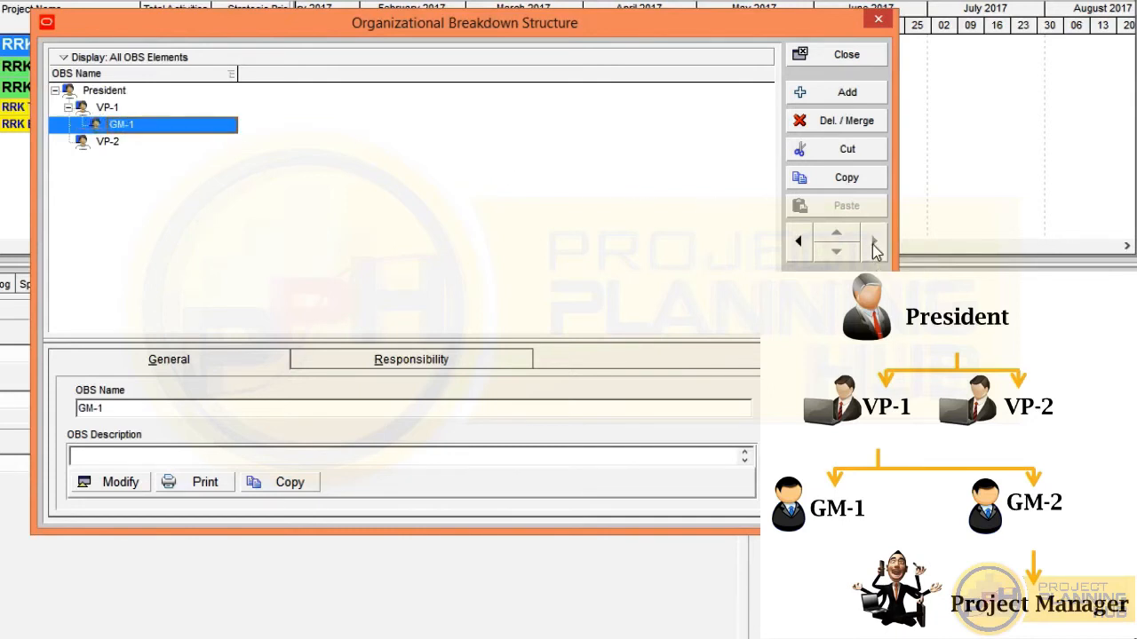
Add an OBS element named GM-2 at the same level as GM-1 under VP-1.
left_click(848, 92)
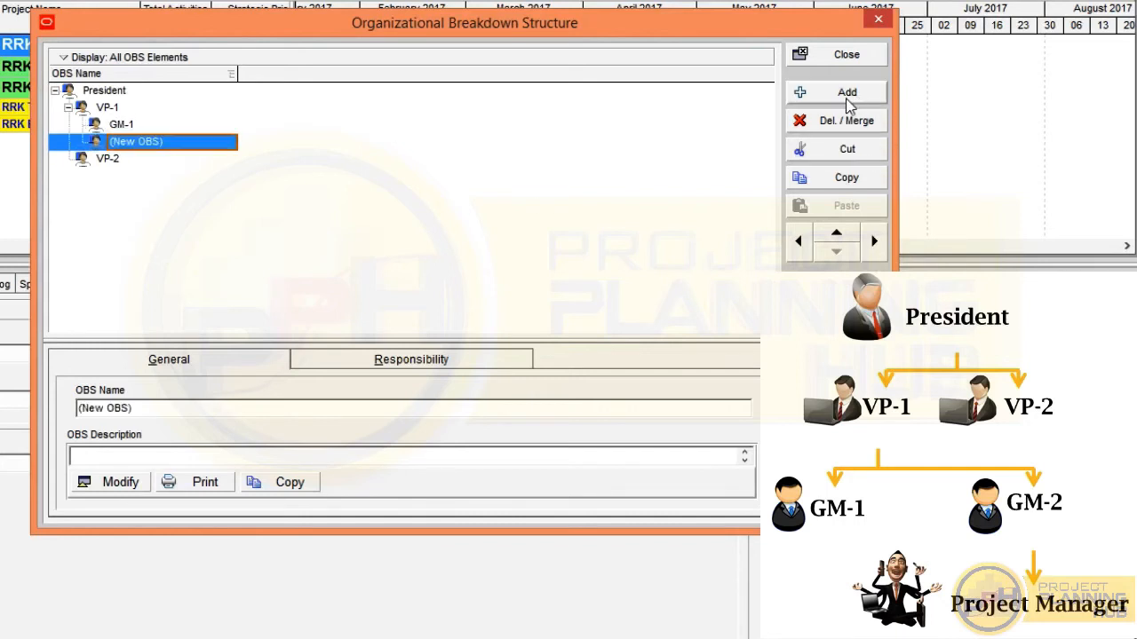
type("GM-2")
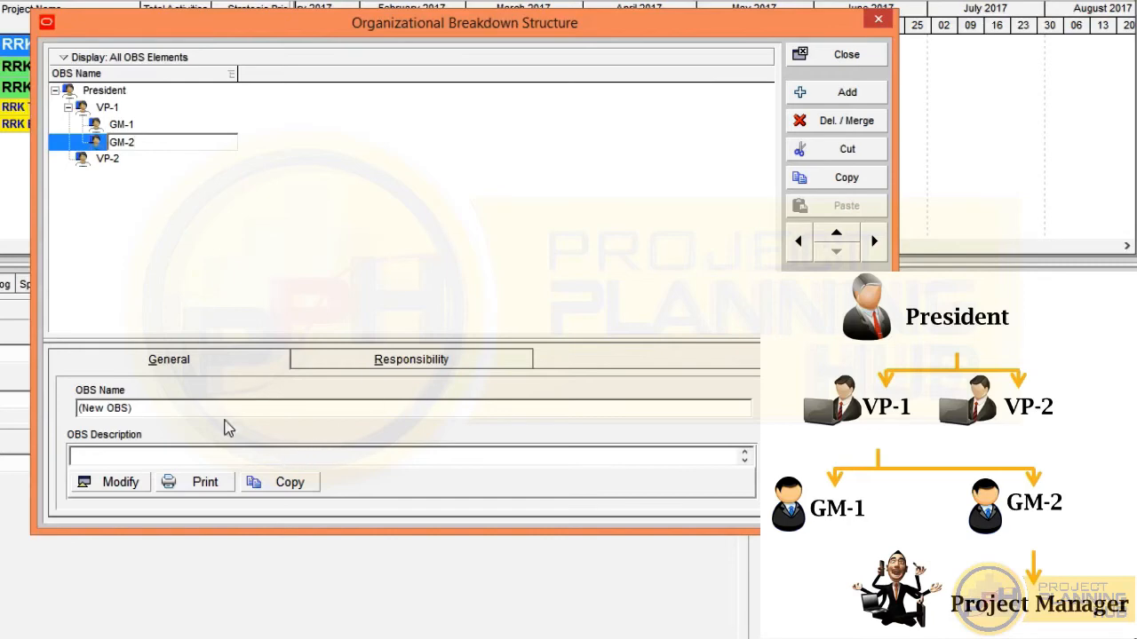
left_click(293, 197)
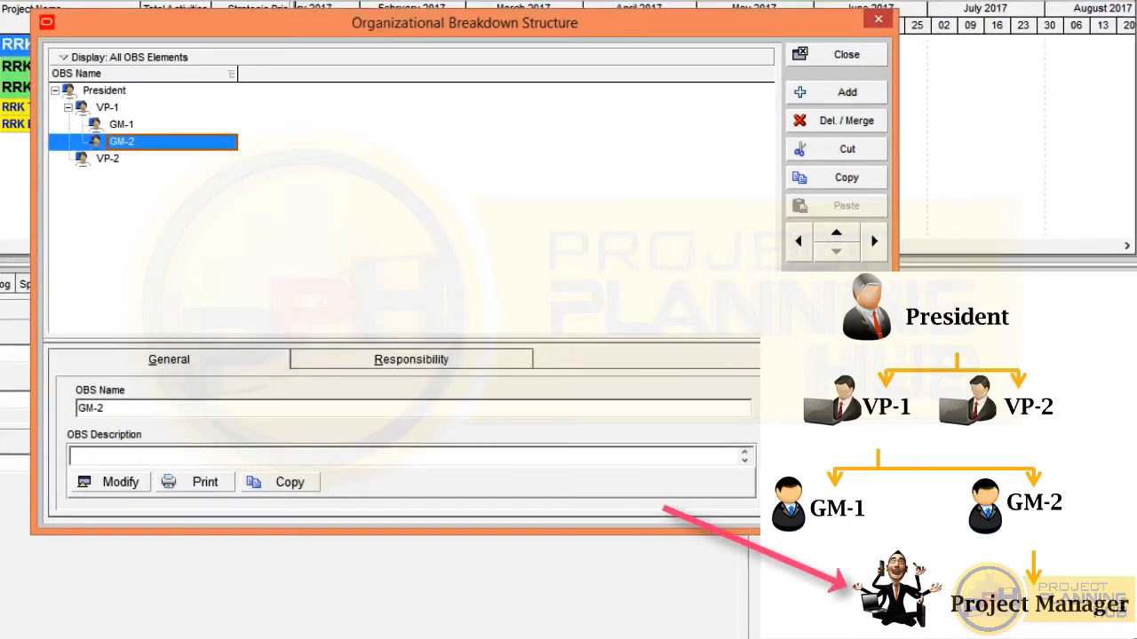
Add an OBS element named Project Manager after GM-2 and indent it one level as a child of GM-2.
left_click(844, 93)
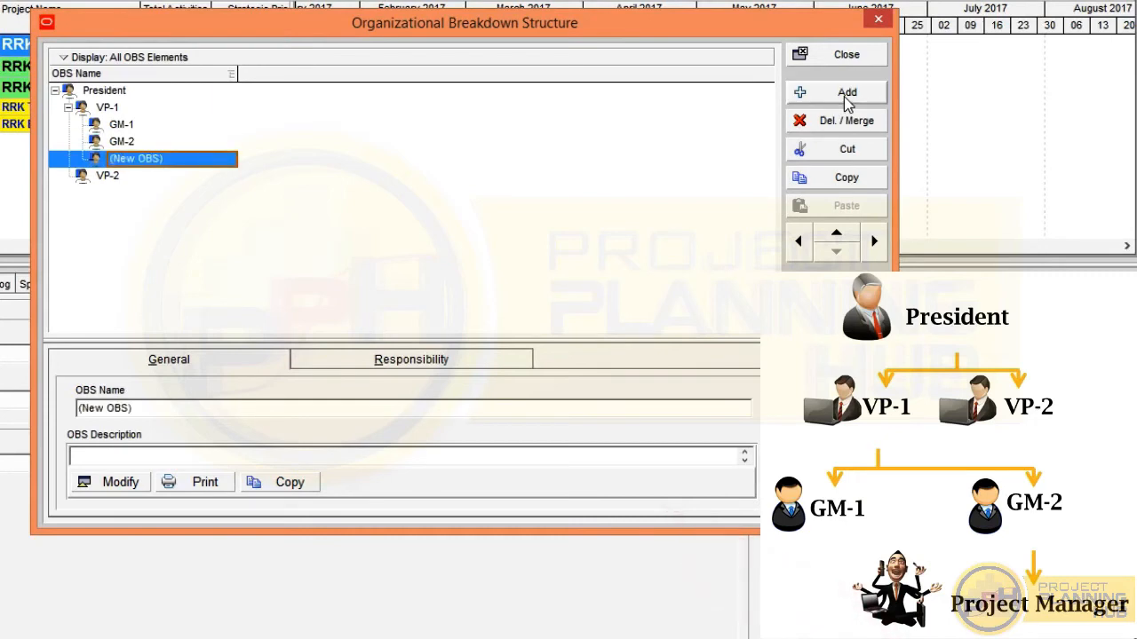
left_click(177, 162)
type("P")
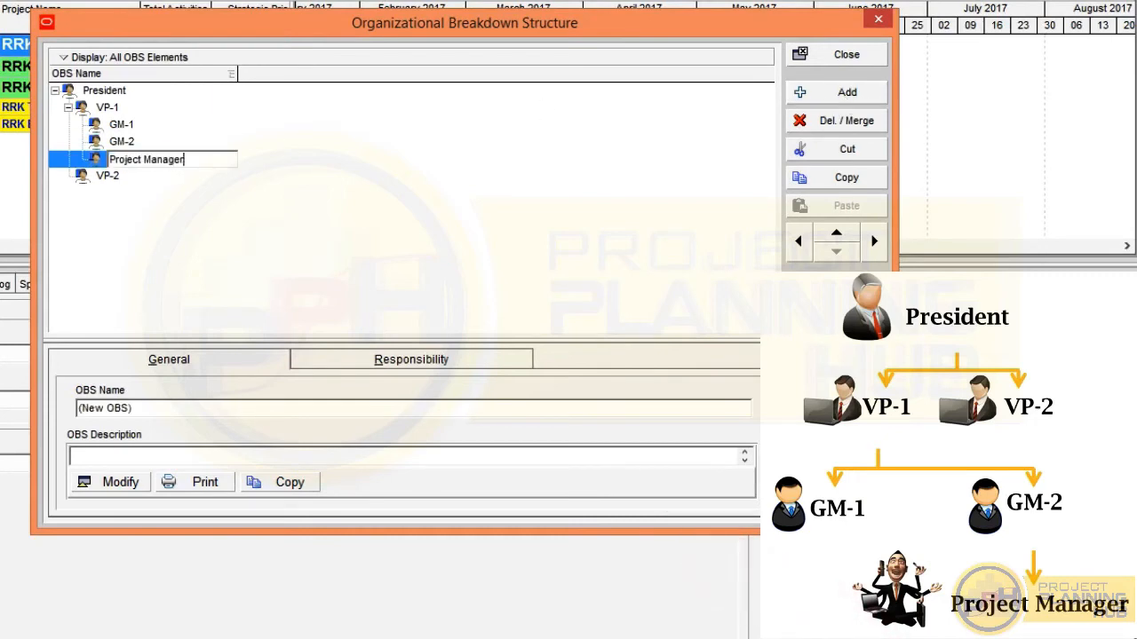
type("roject Manager")
key("Return")
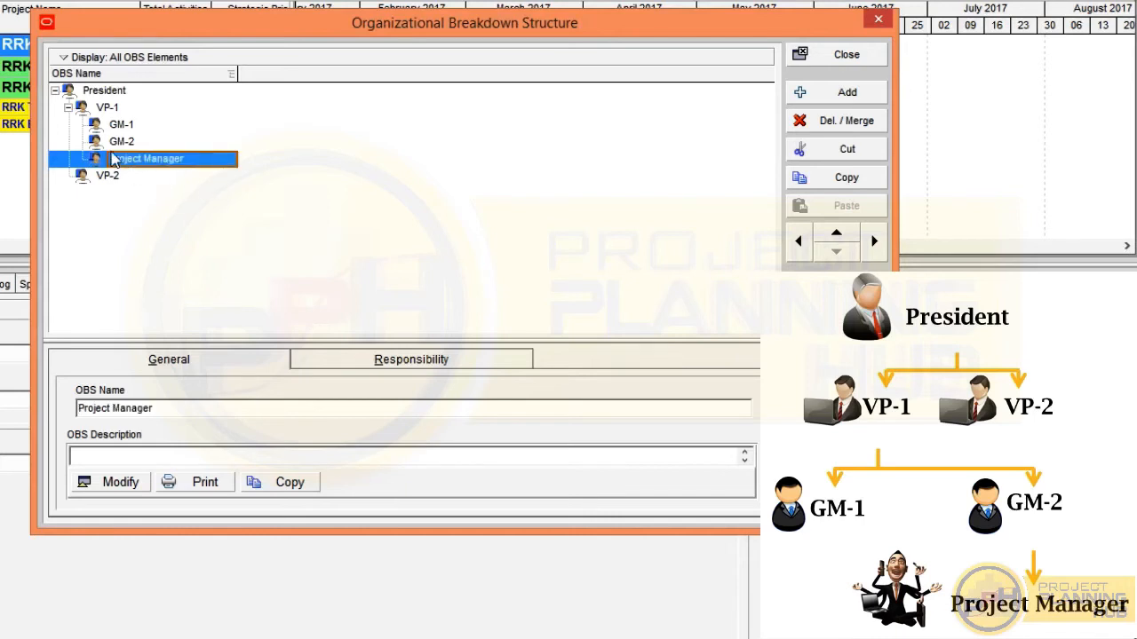
left_click(876, 247)
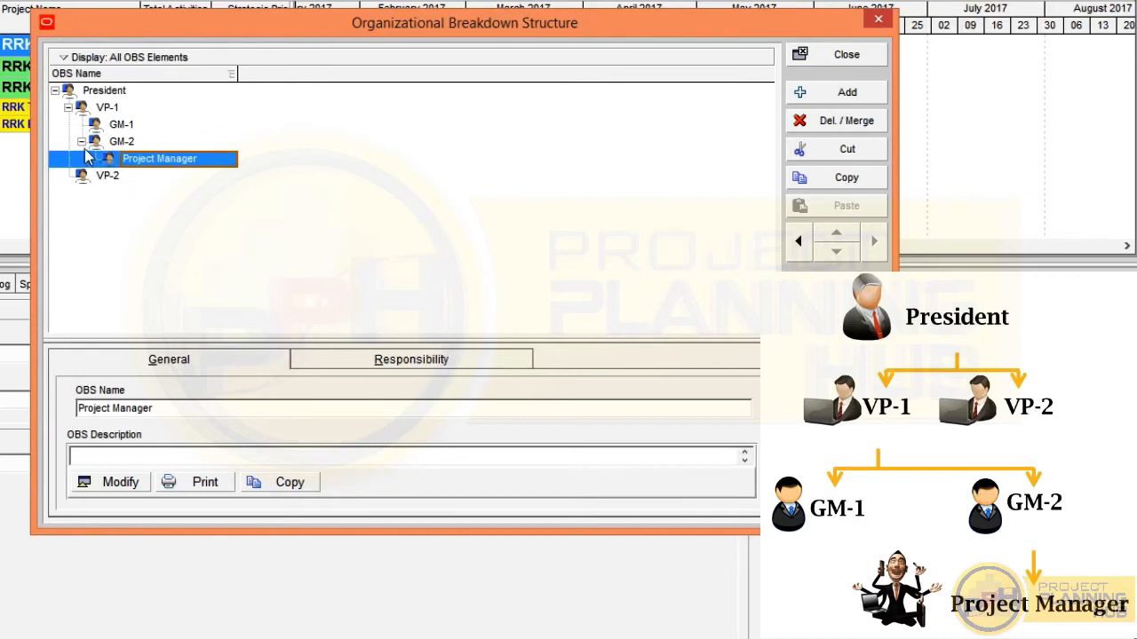
Review the OBS hierarchy by collapsing and re-expanding the President, VP-1 and GM-2 branches.
left_click(77, 144)
left_click(80, 143)
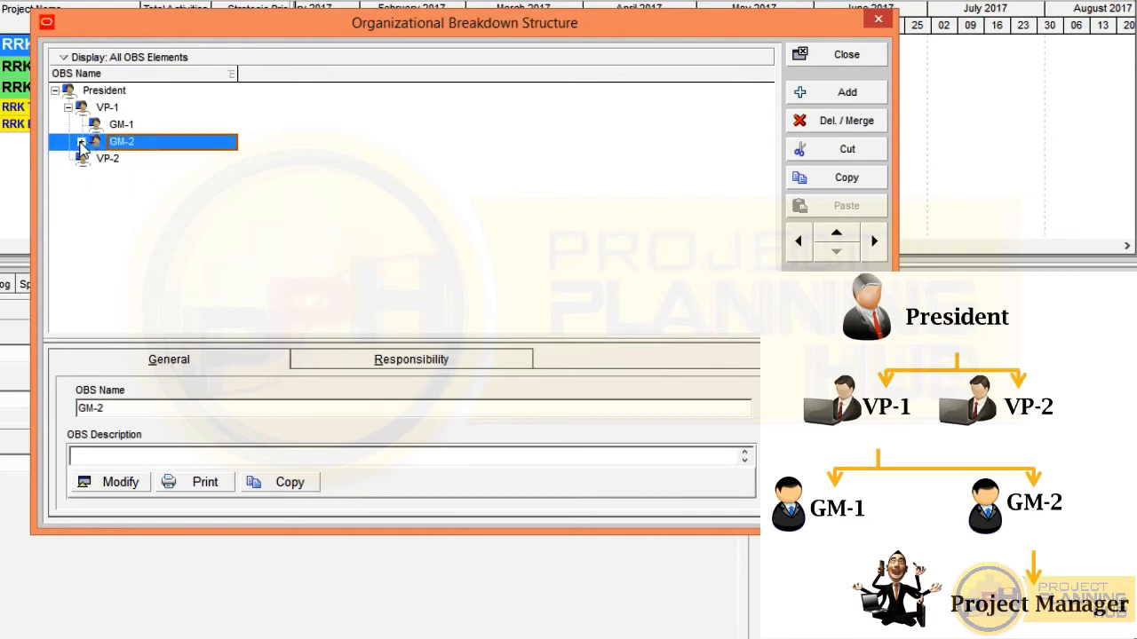
left_click(67, 108)
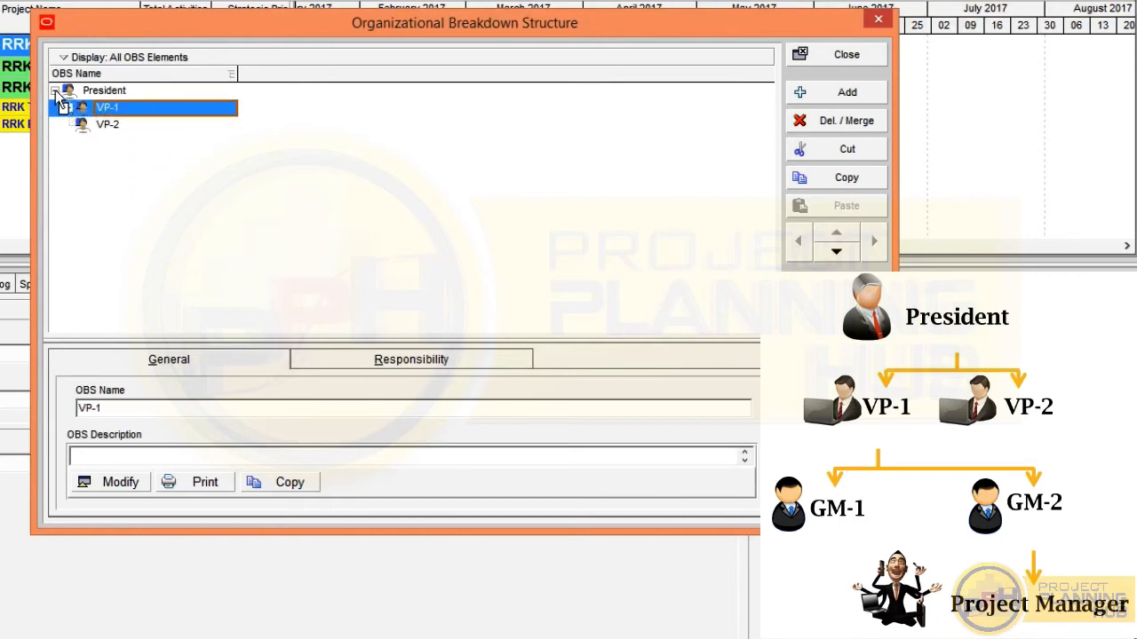
left_click(55, 90)
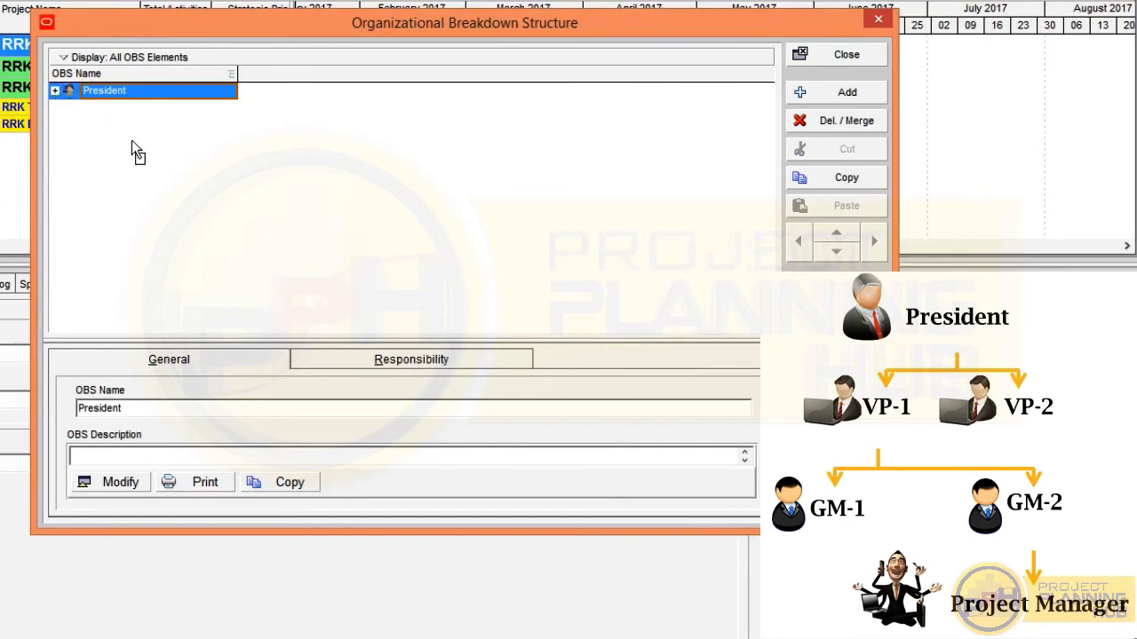
left_click(55, 91)
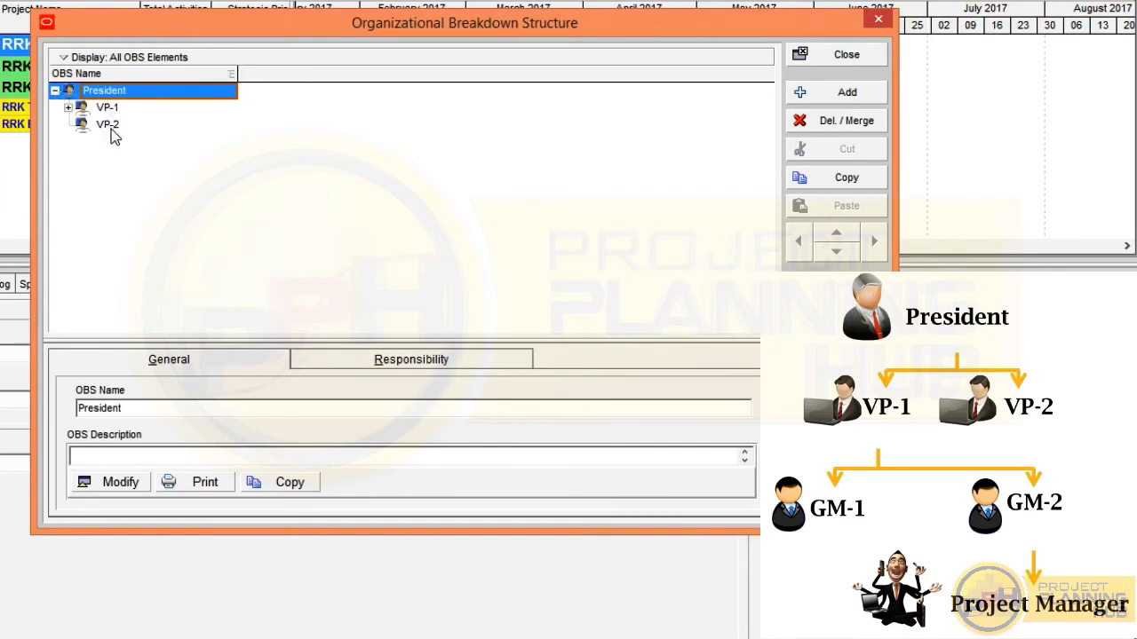
left_click(68, 108)
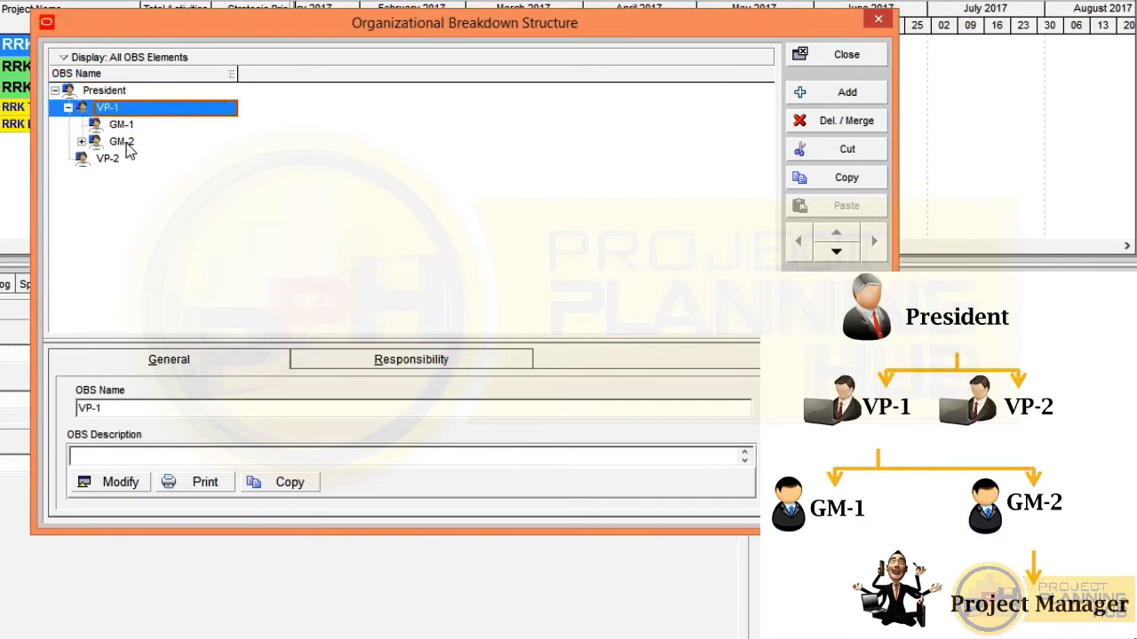
left_click(81, 143)
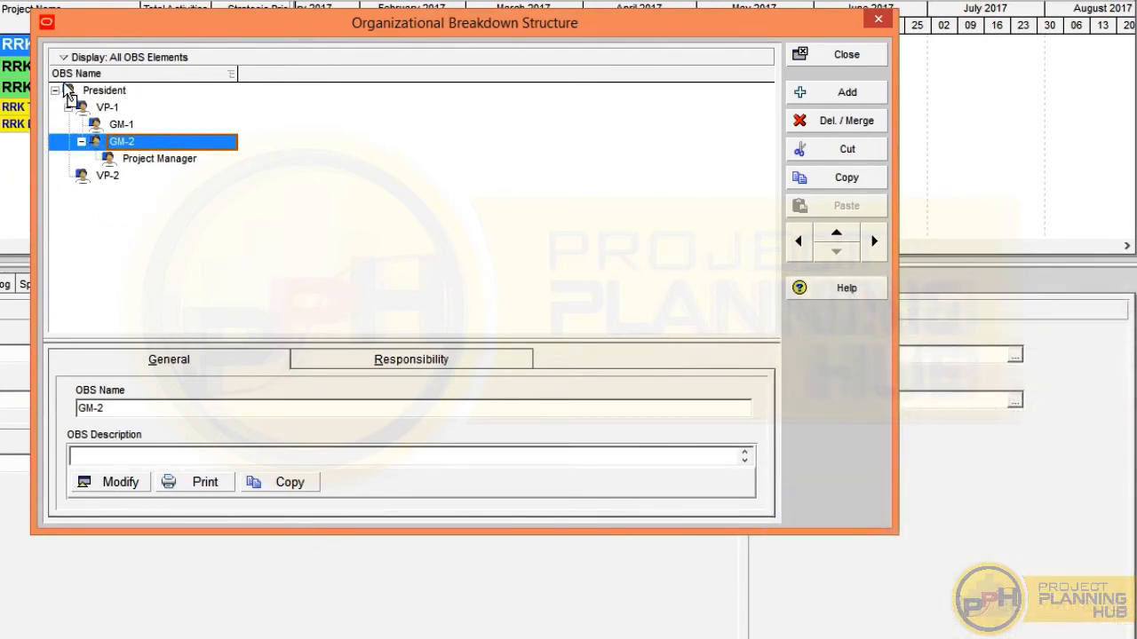
Display the OBS hierarchy as a chart and zoom it to best fit.
left_click(64, 58)
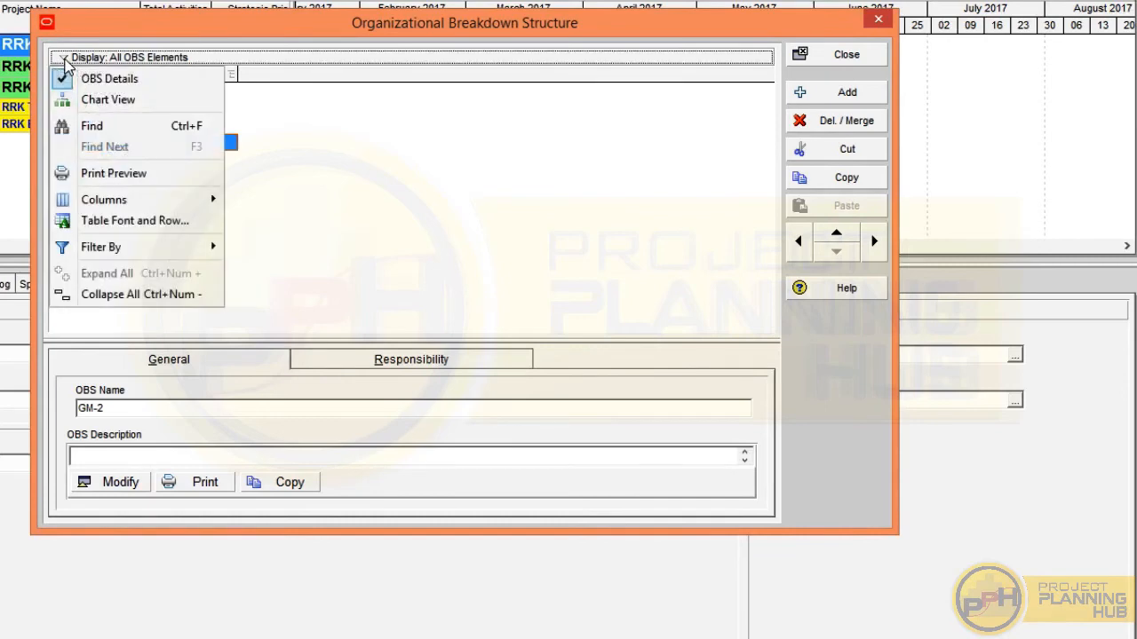
left_click(90, 99)
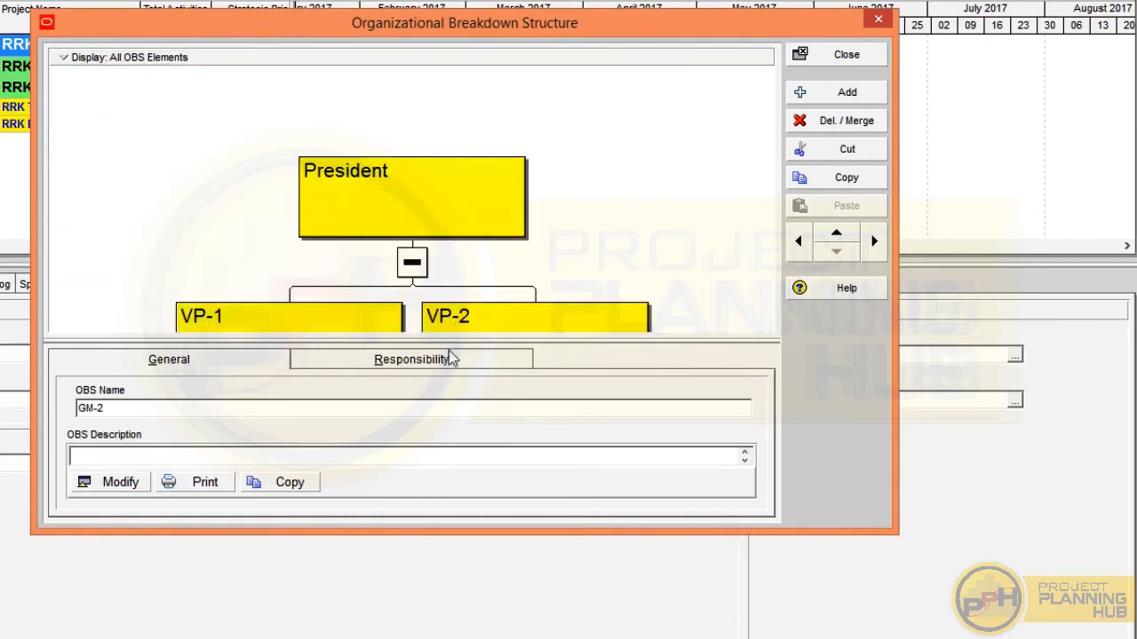
left_click(66, 59)
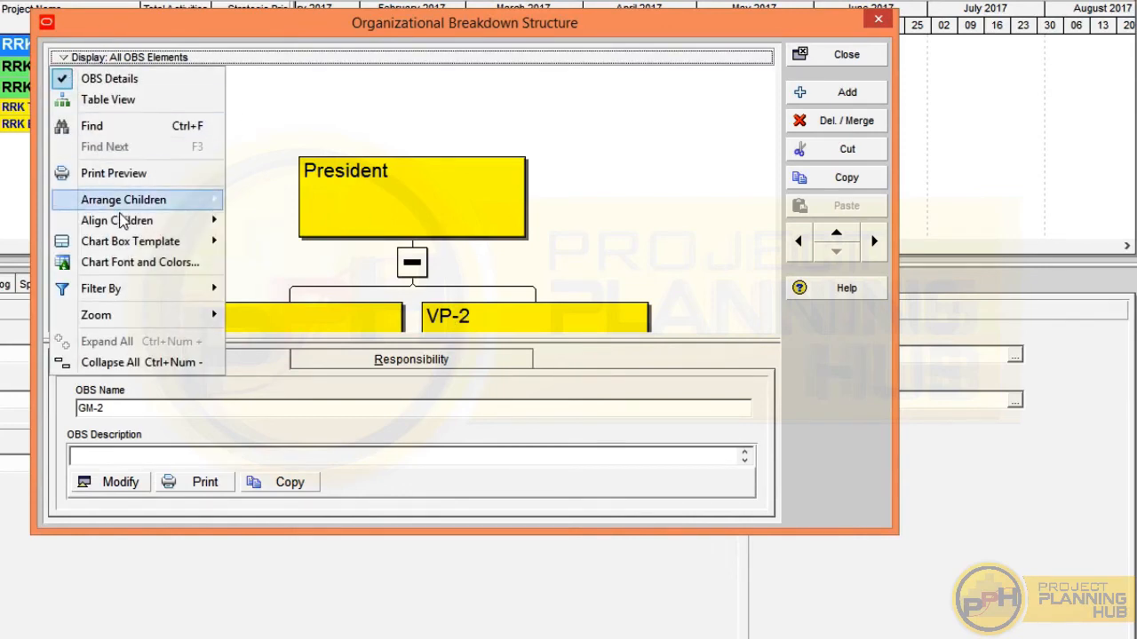
mouse_move(122, 320)
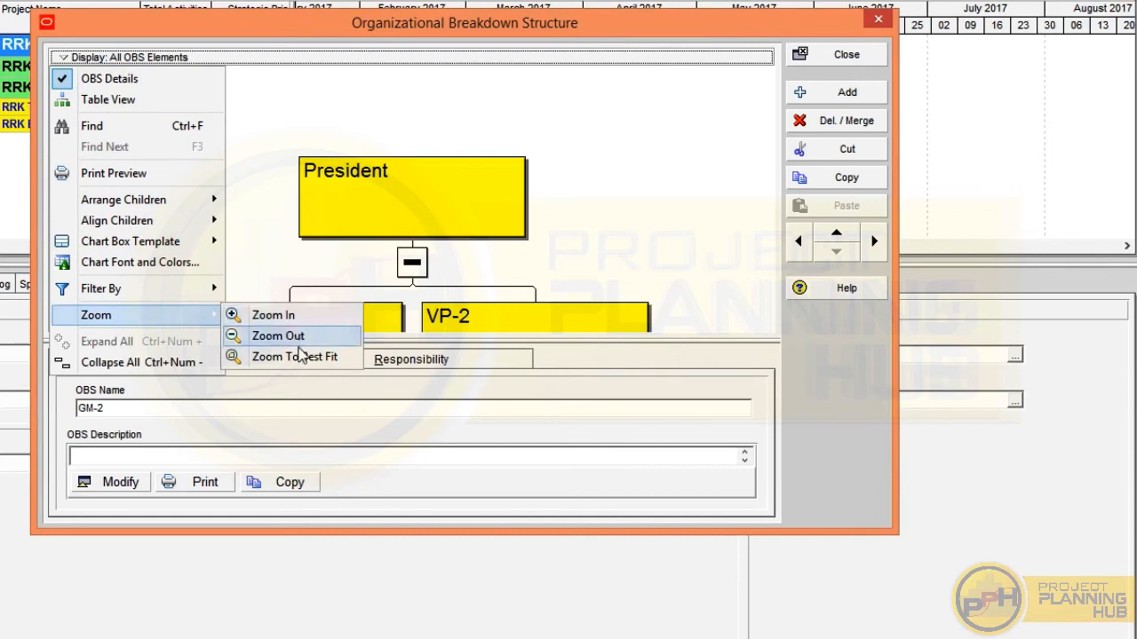
left_click(302, 357)
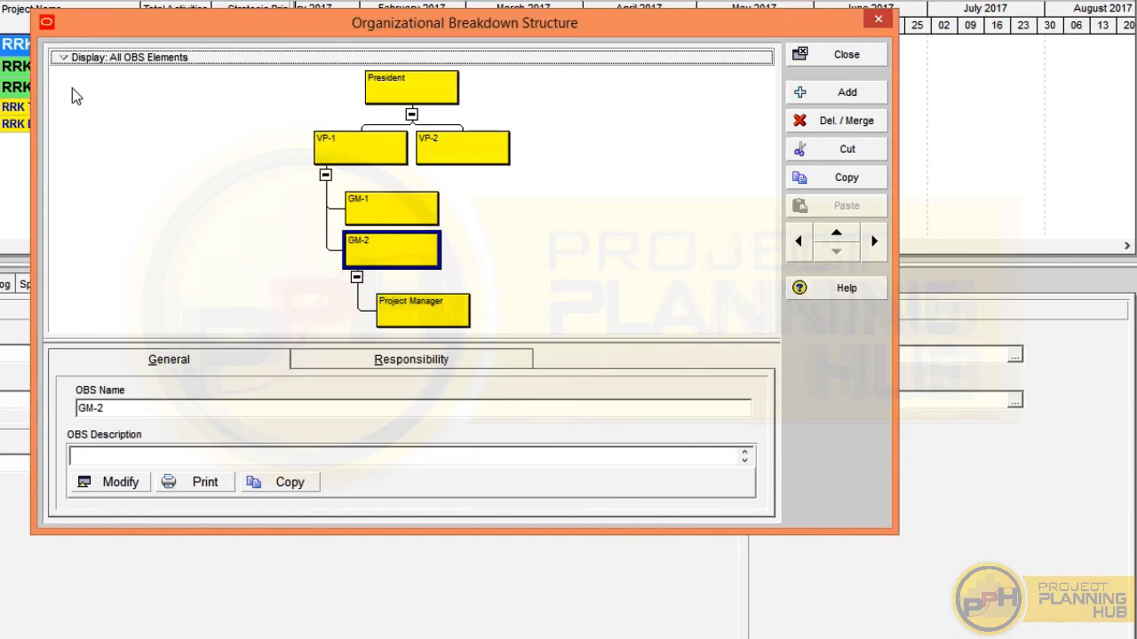
Return the OBS display to table view and close the Organizational Breakdown Structure window.
left_click(66, 61)
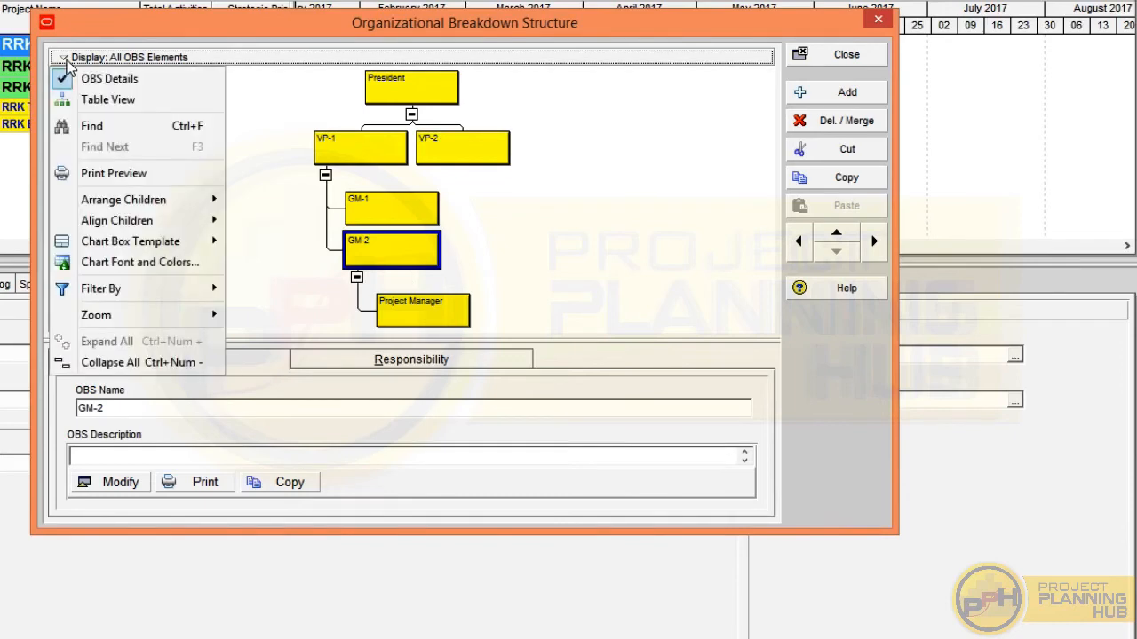
left_click(109, 99)
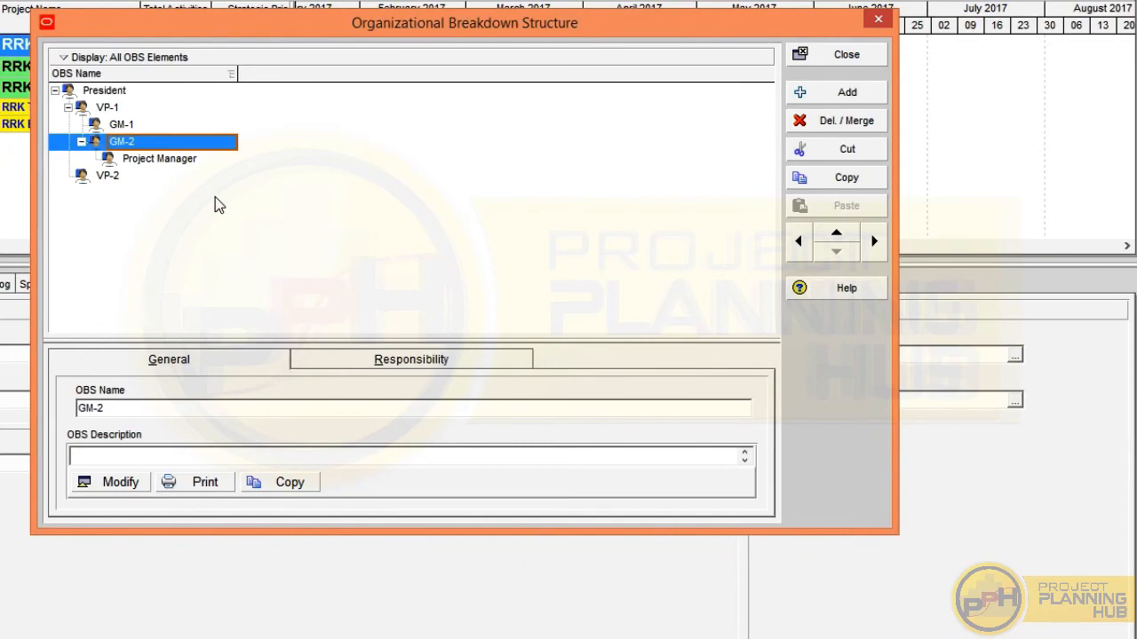
left_click(853, 55)
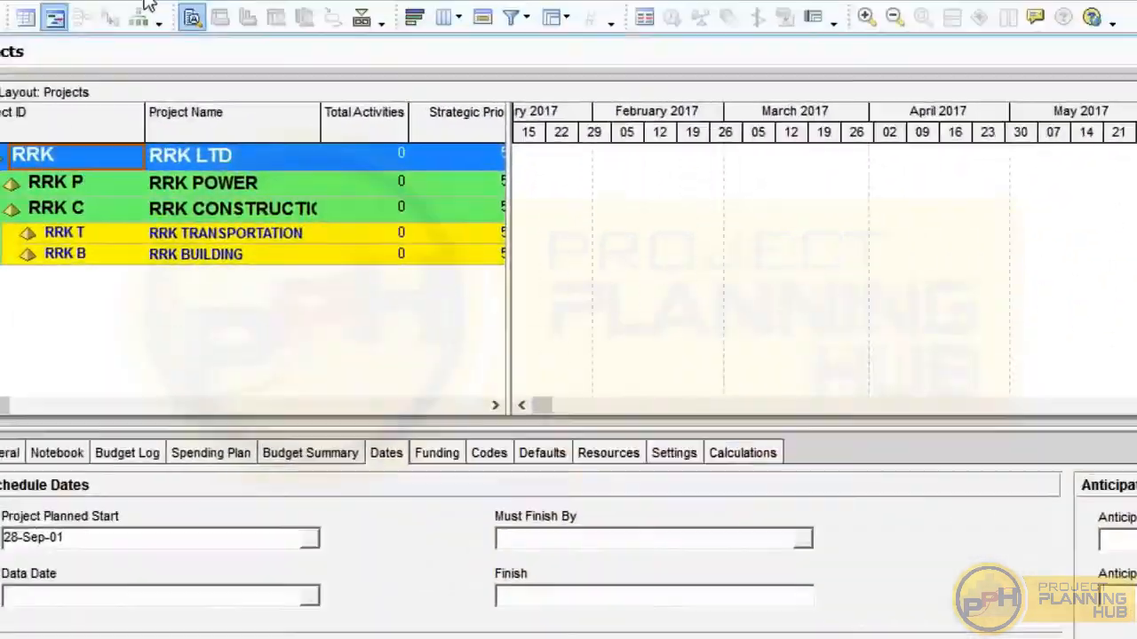
Open the Enterprise Project Structure window.
left_click(254, 49)
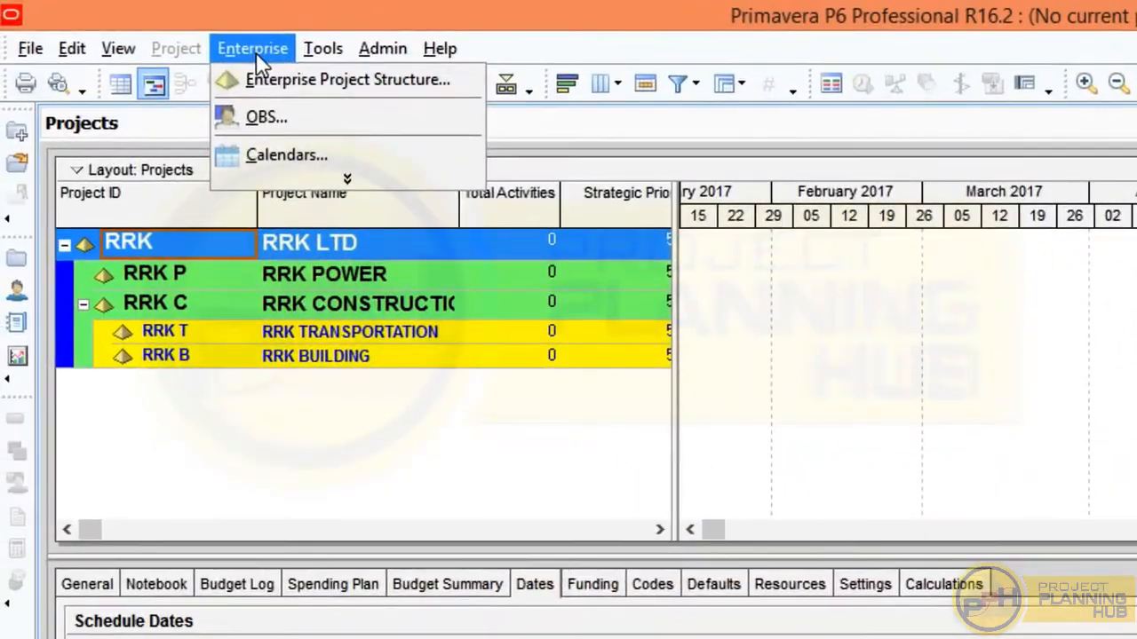
left_click(352, 193)
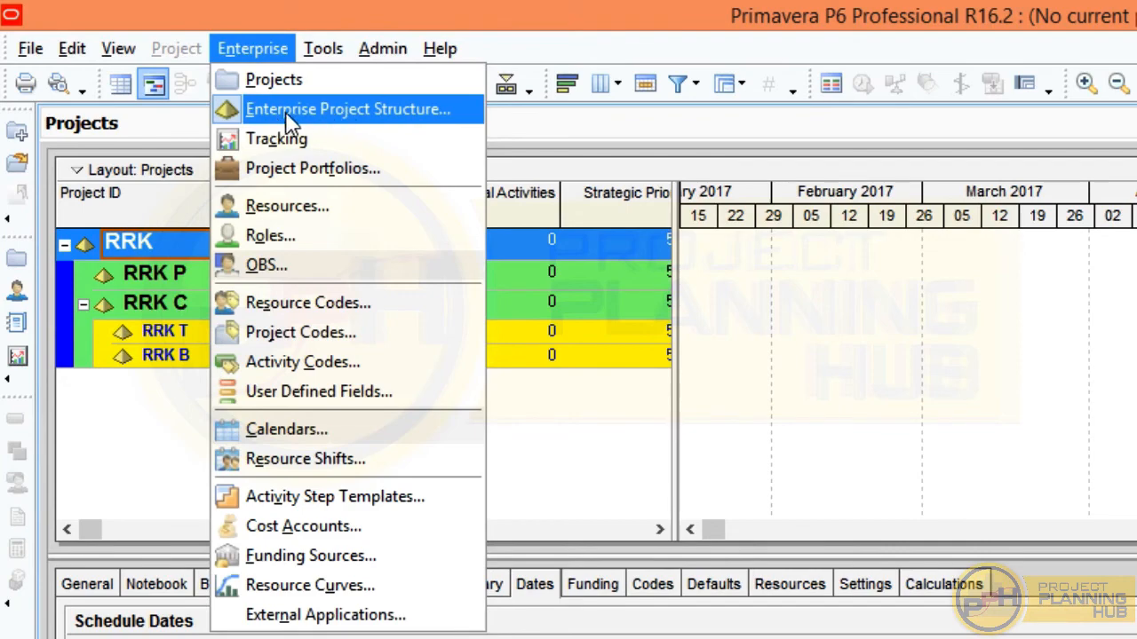
left_click(342, 114)
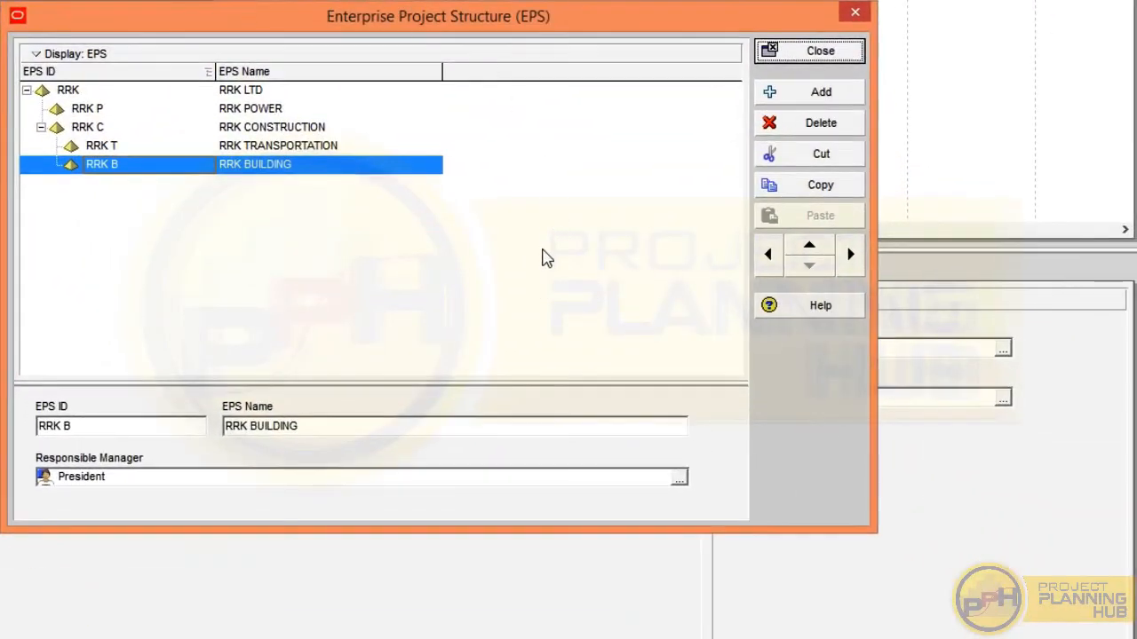
Examine the OBS elements available as responsible manager for RRK LTD, leaving the selection list without assigning one.
left_click(229, 92)
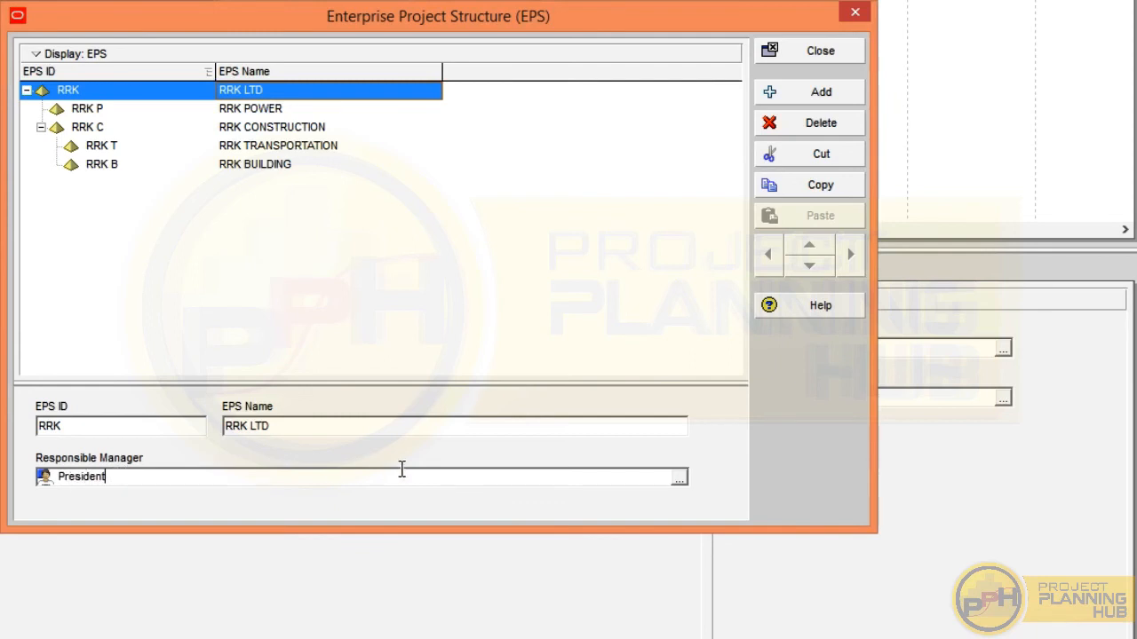
left_click(679, 482)
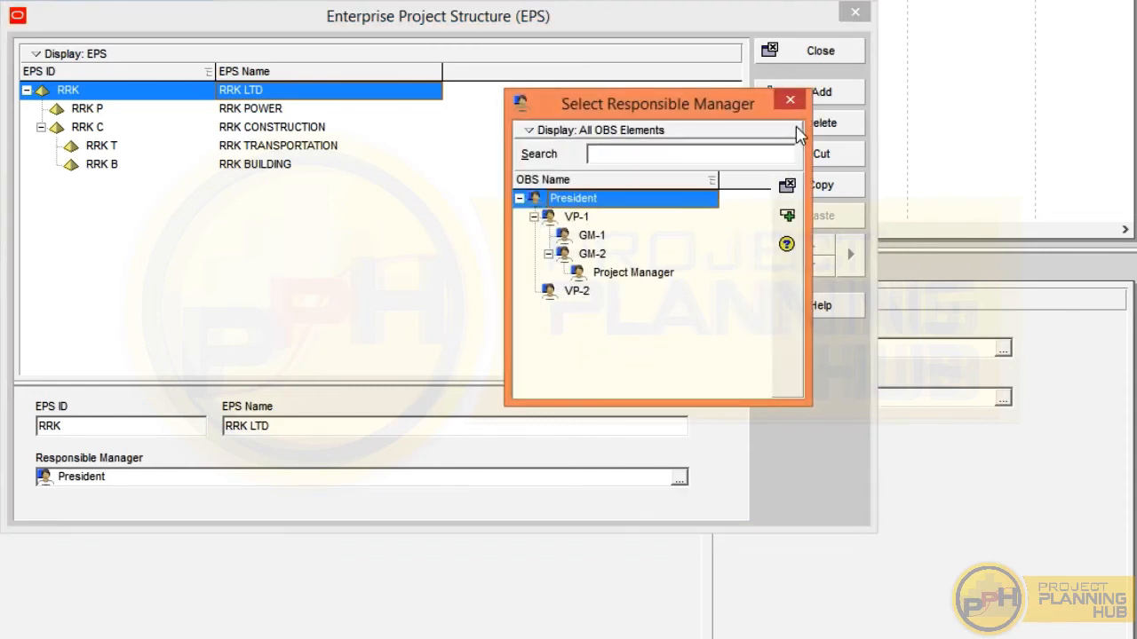
left_click(579, 218)
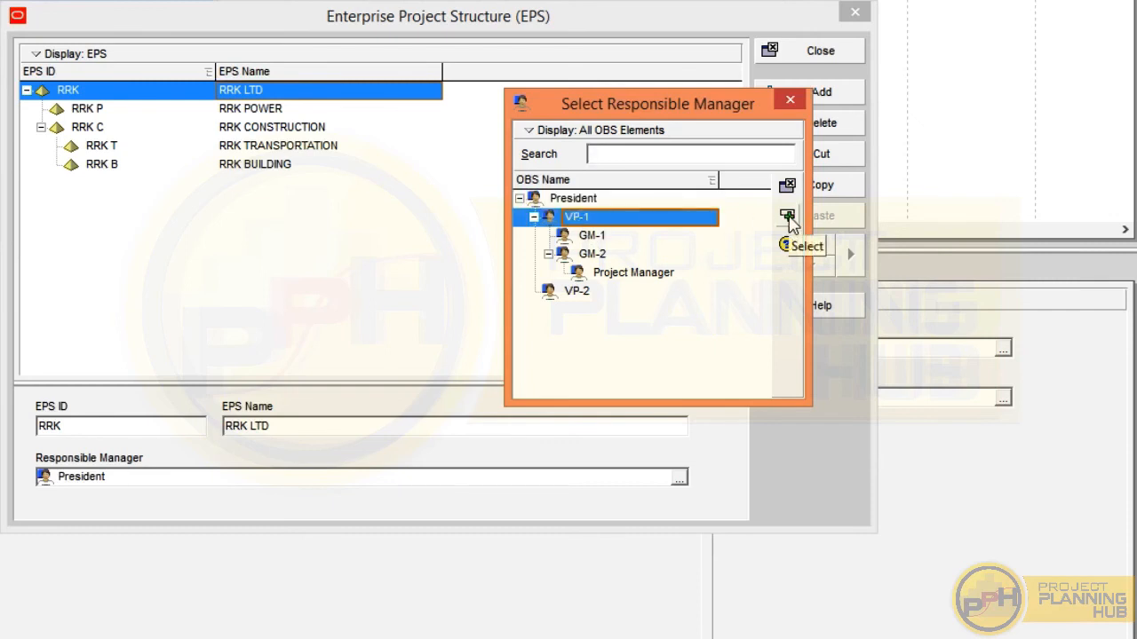
left_click(789, 101)
Assign VP-2 as the responsible manager of the RRK POWER node.
left_click(263, 118)
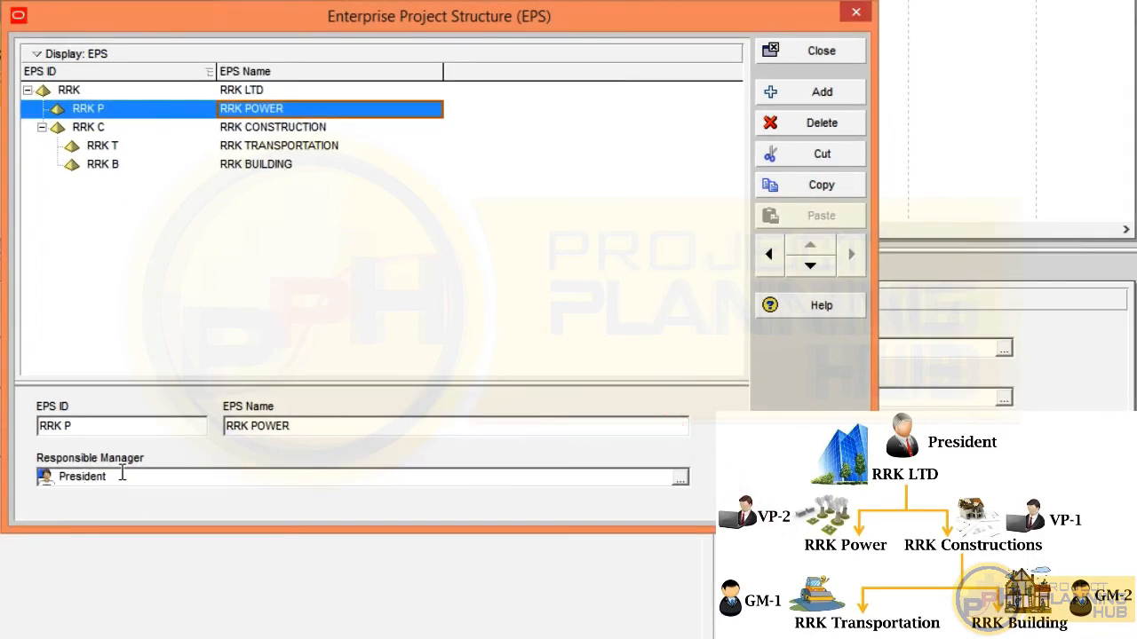
left_click(680, 479)
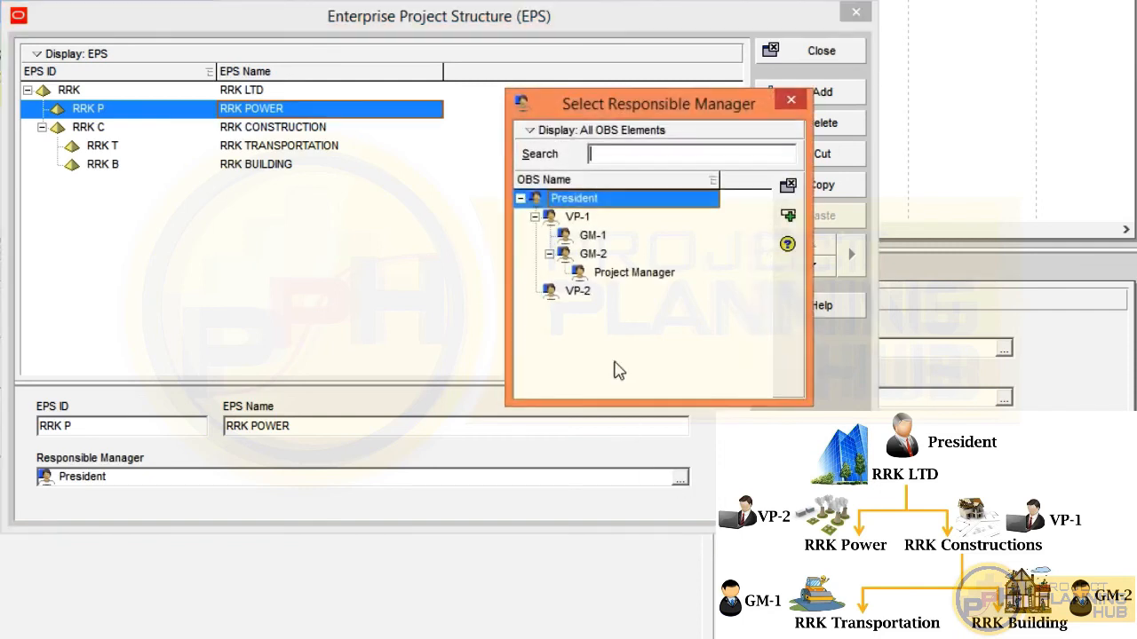
left_click(579, 293)
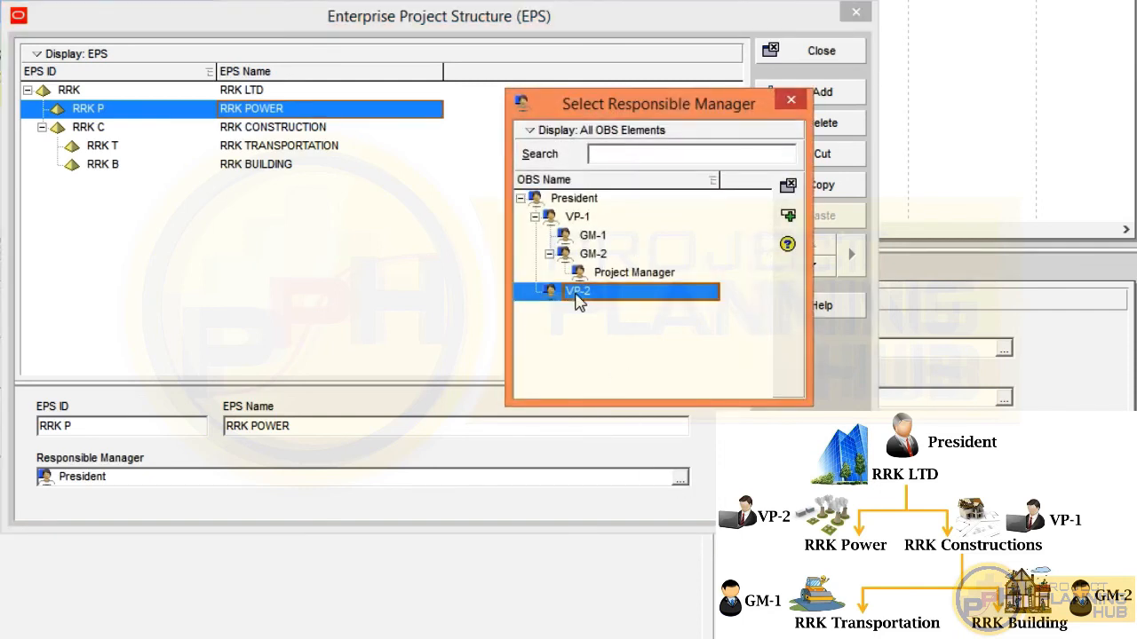
double_click(576, 300)
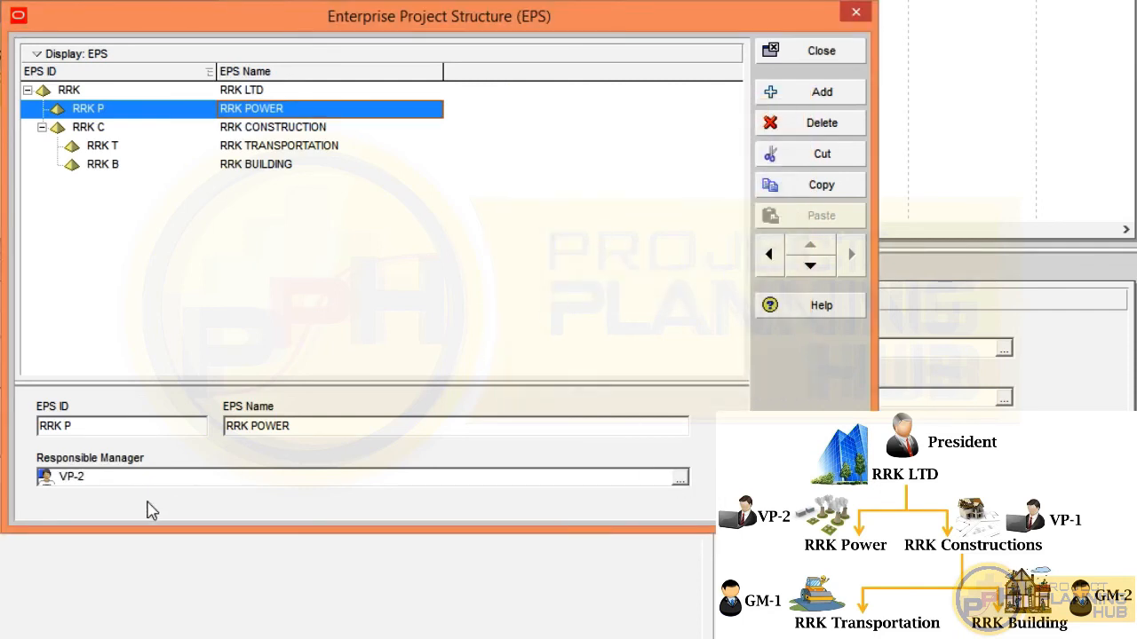
Assign VP-1 as the responsible manager of RRK CONSTRUCTION, including the WBS elements within it.
left_click(263, 133)
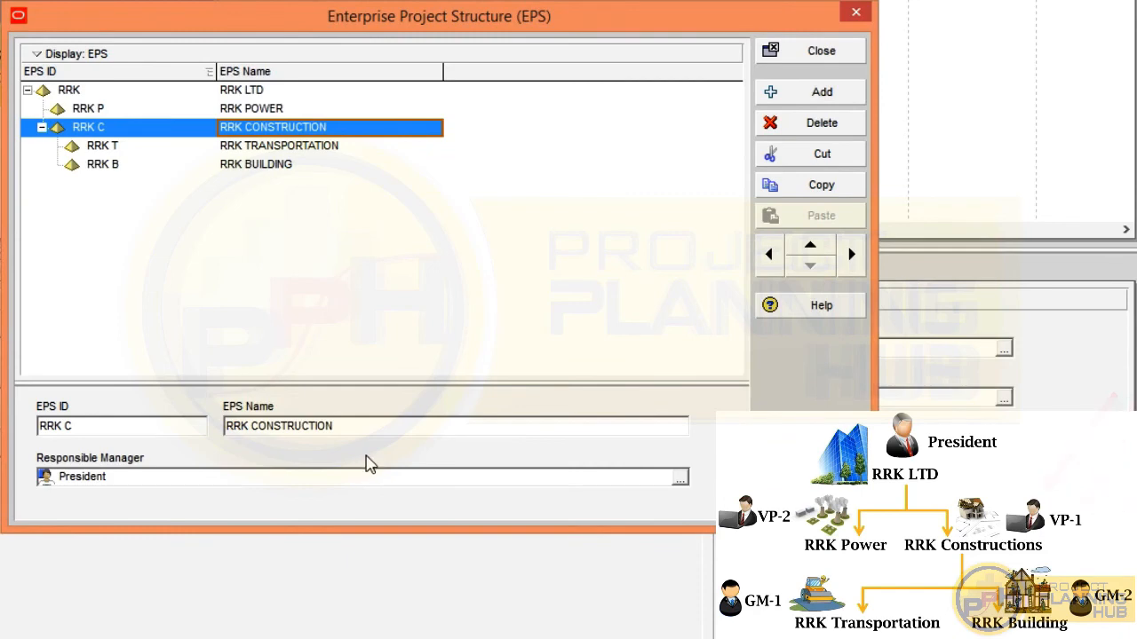
left_click(679, 479)
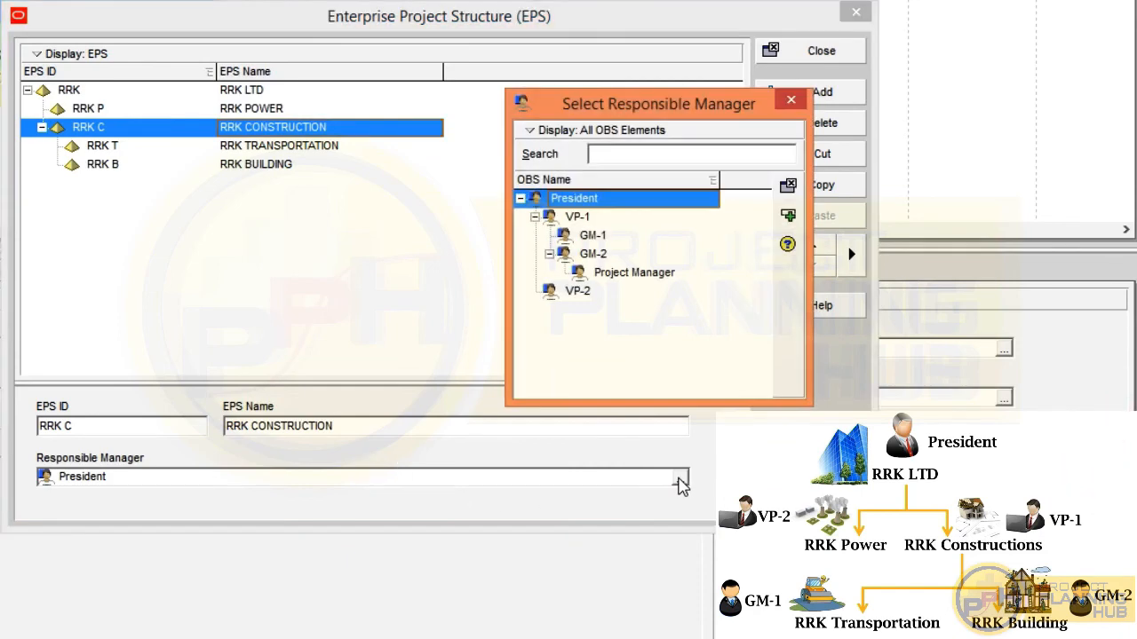
double_click(577, 218)
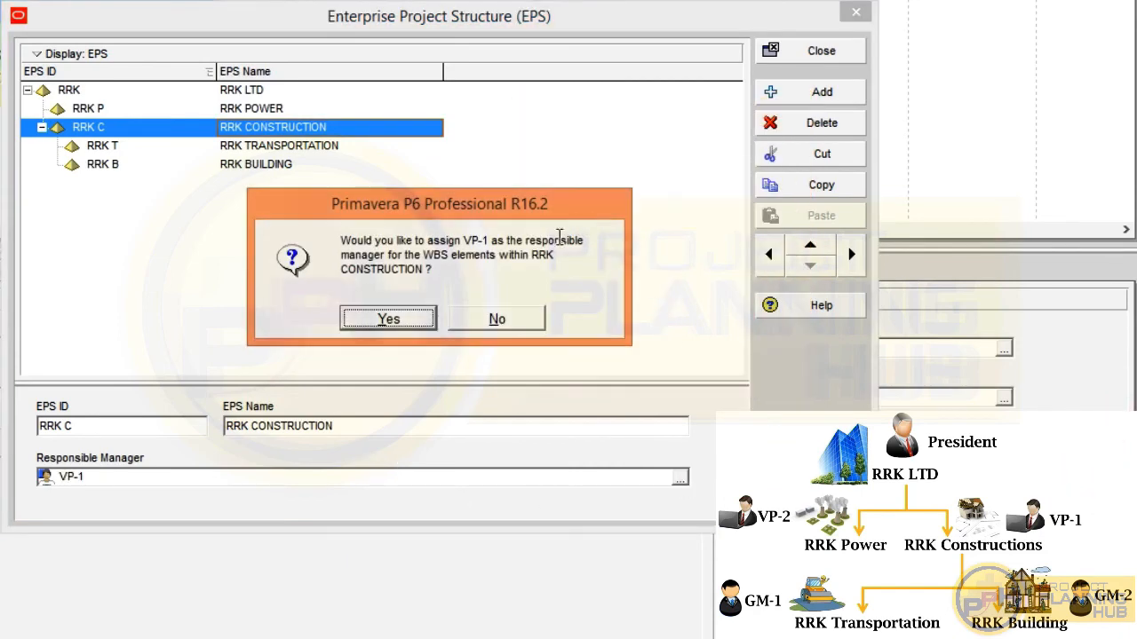
left_click(373, 323)
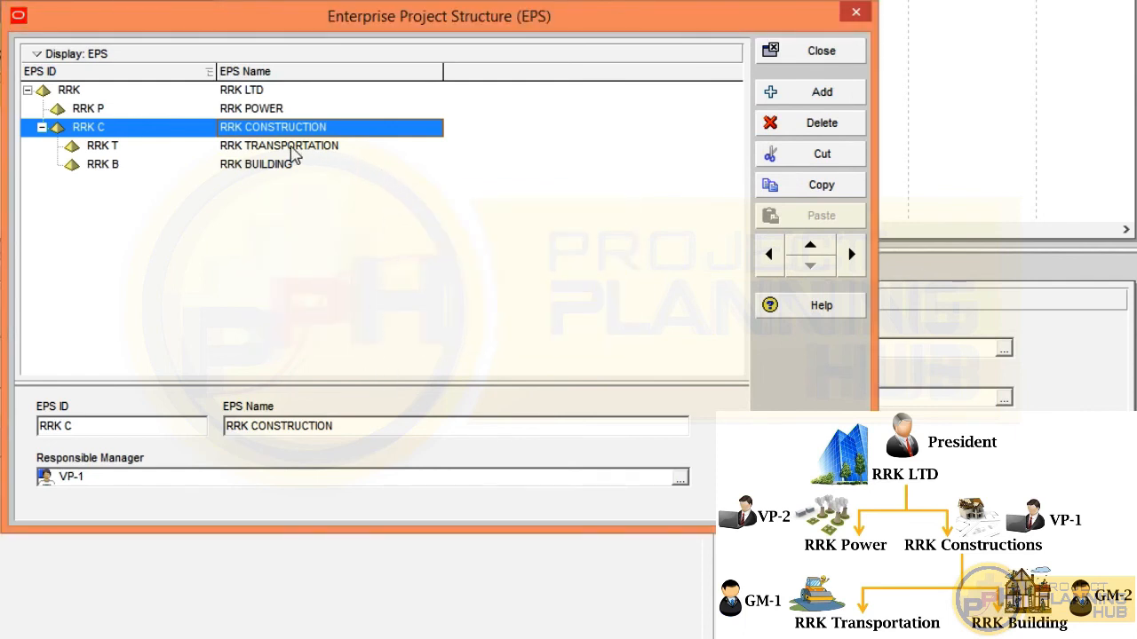
Assign GM-1 as the responsible manager of the RRK TRANSPORTATION node.
left_click(293, 151)
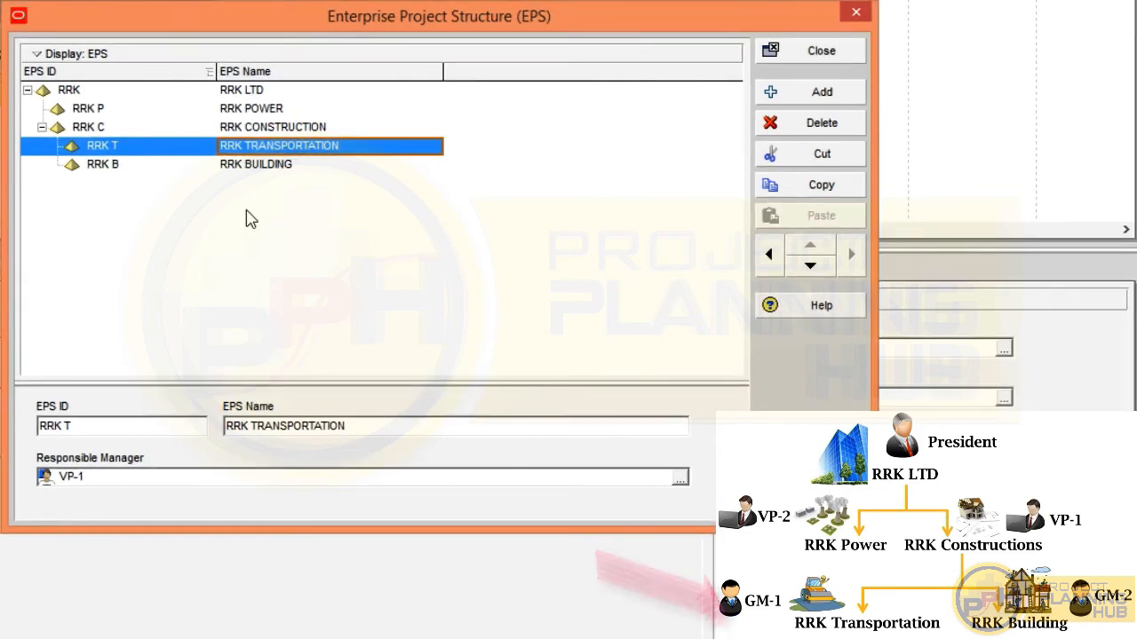
left_click(679, 480)
double_click(601, 239)
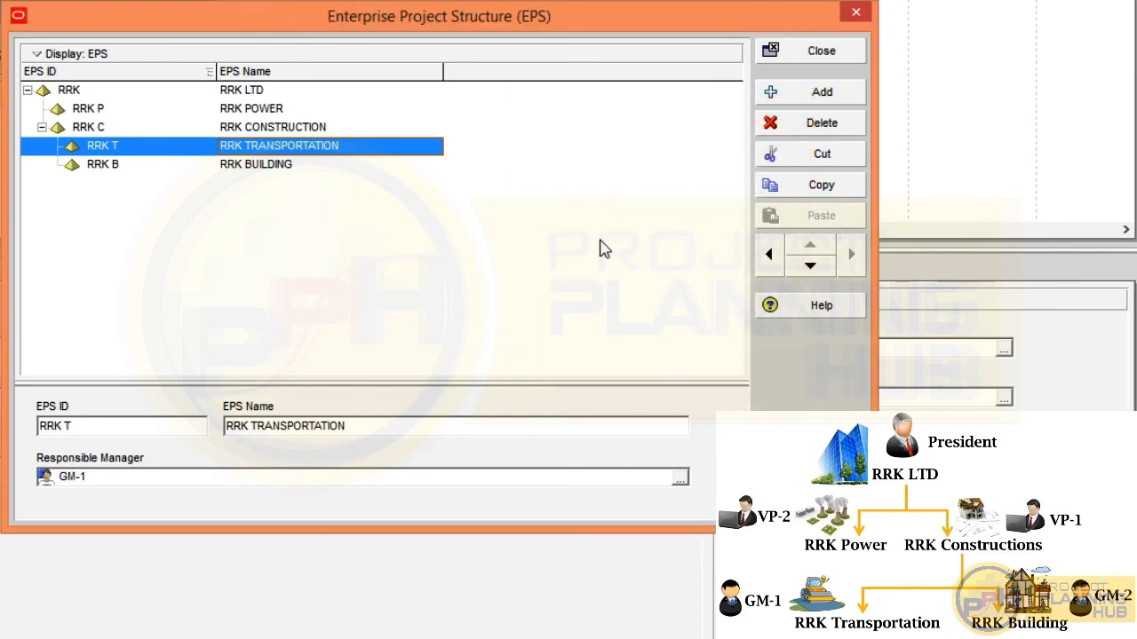
Assign GM-2 as the responsible manager of the RRK BUILDING node.
left_click(267, 165)
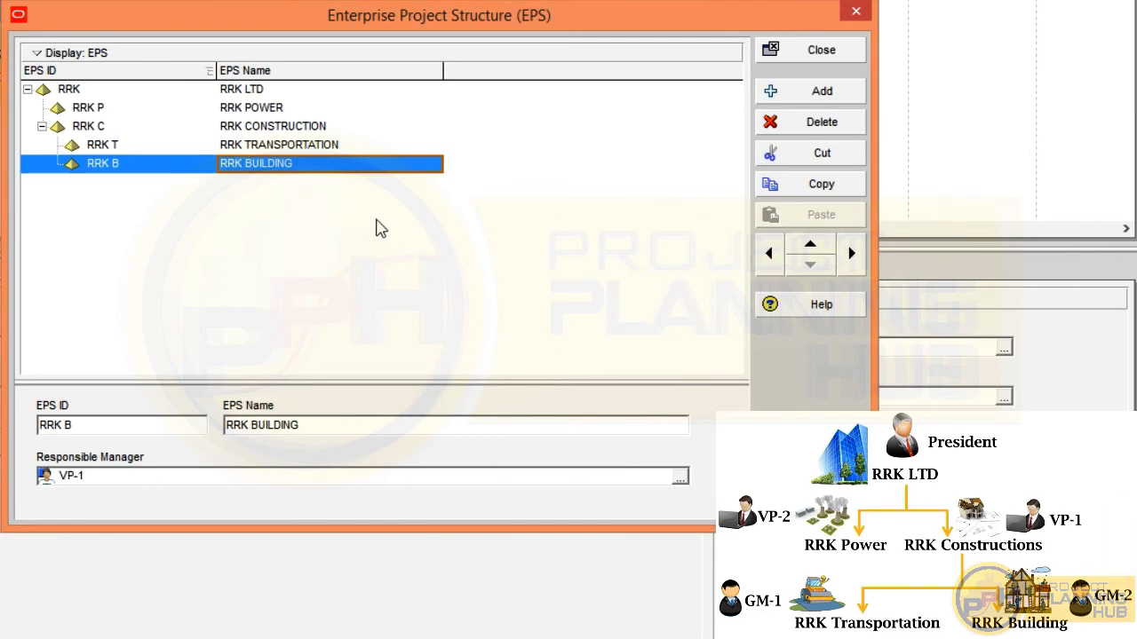
left_click(680, 480)
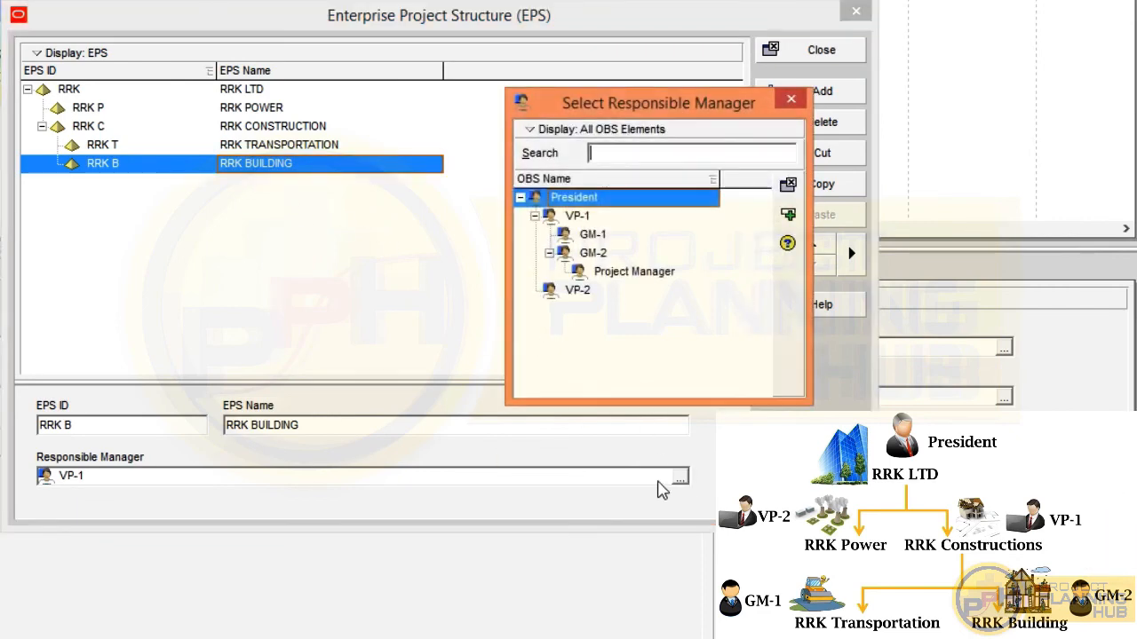
left_click(593, 255)
double_click(593, 255)
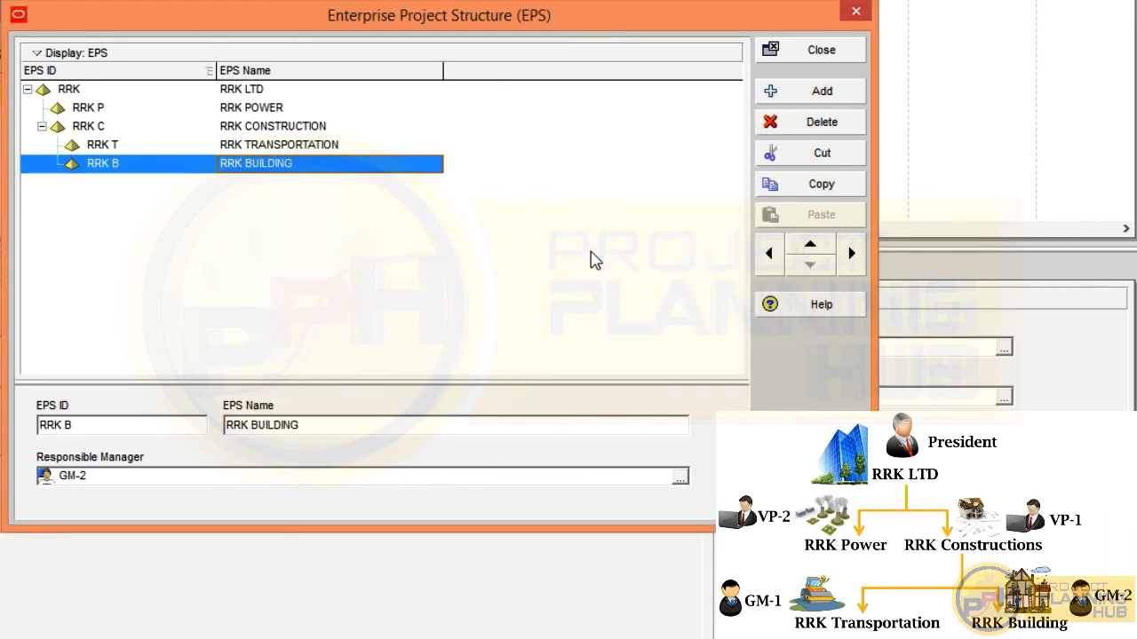
Review the responsible manager of each EPS node from RRK LTD down to RRK BUILDING, closing the EPS window when done.
left_click(250, 93)
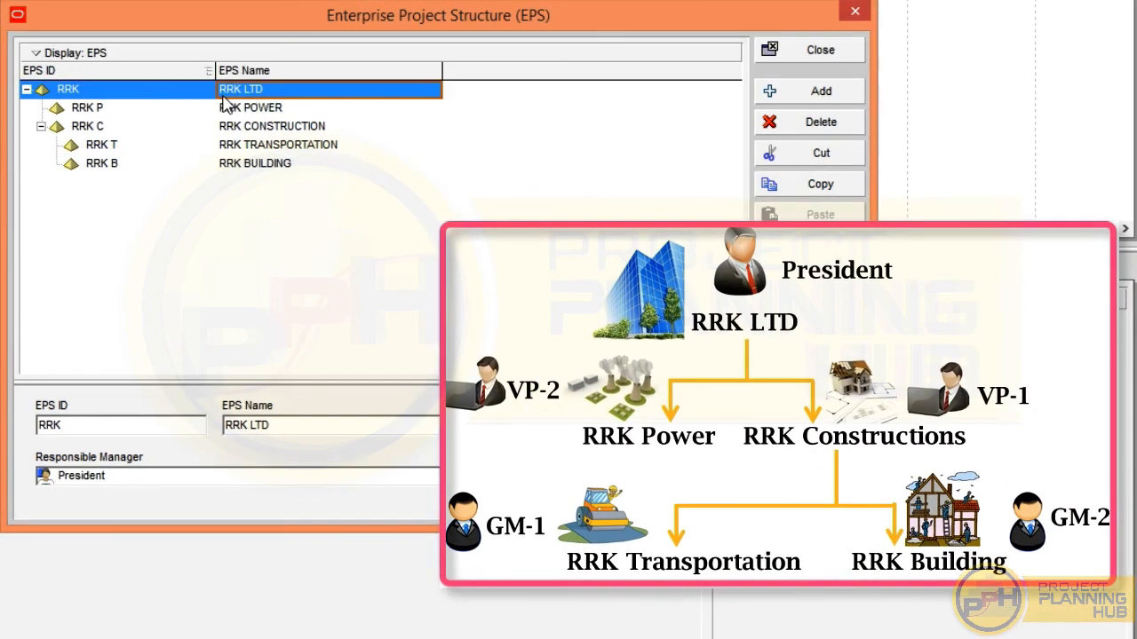
left_click(252, 111)
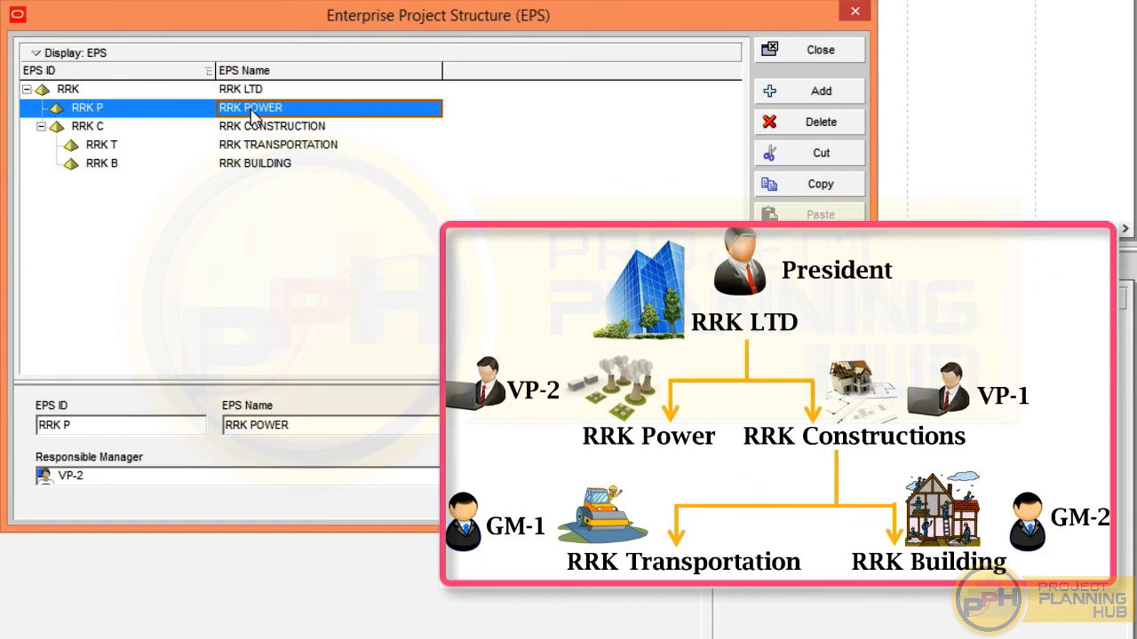
left_click(247, 91)
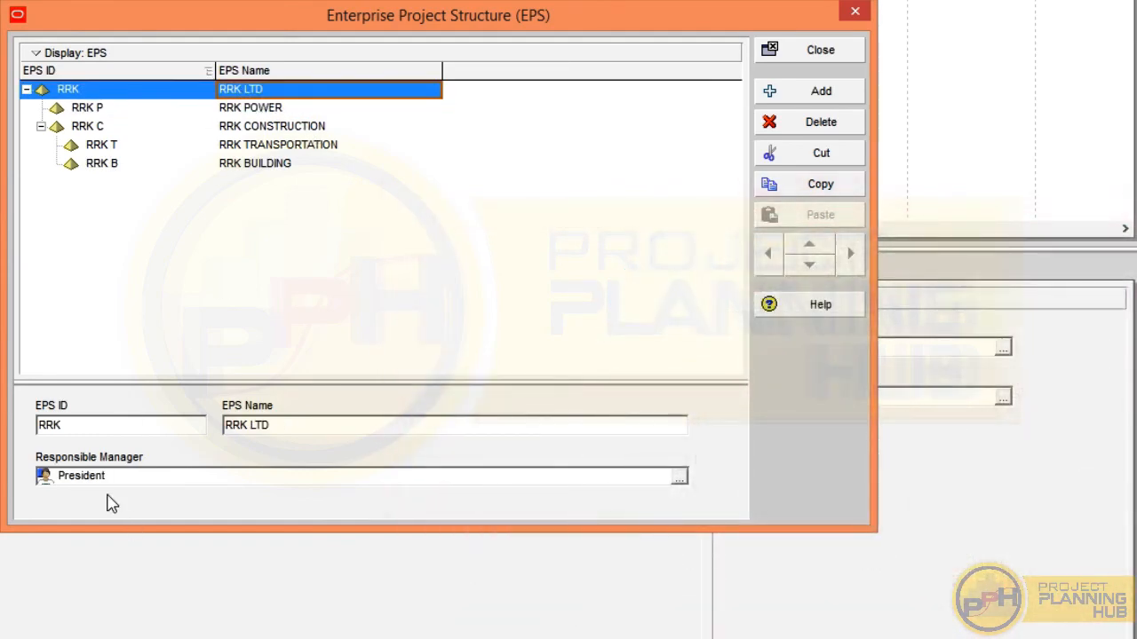
left_click(248, 112)
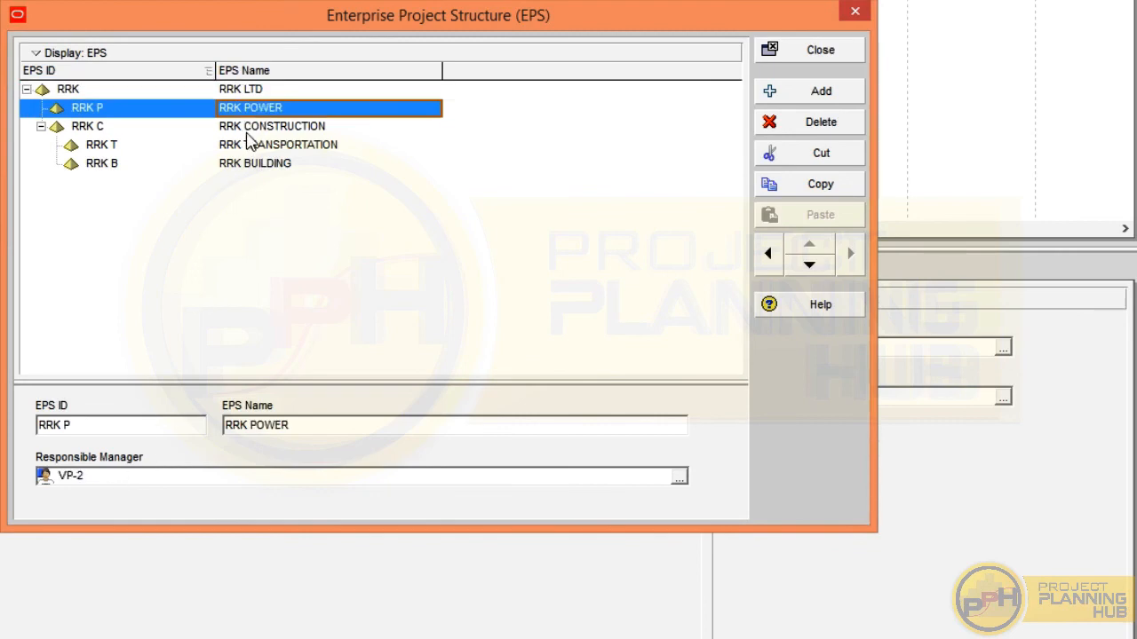
left_click(248, 130)
left_click(308, 149)
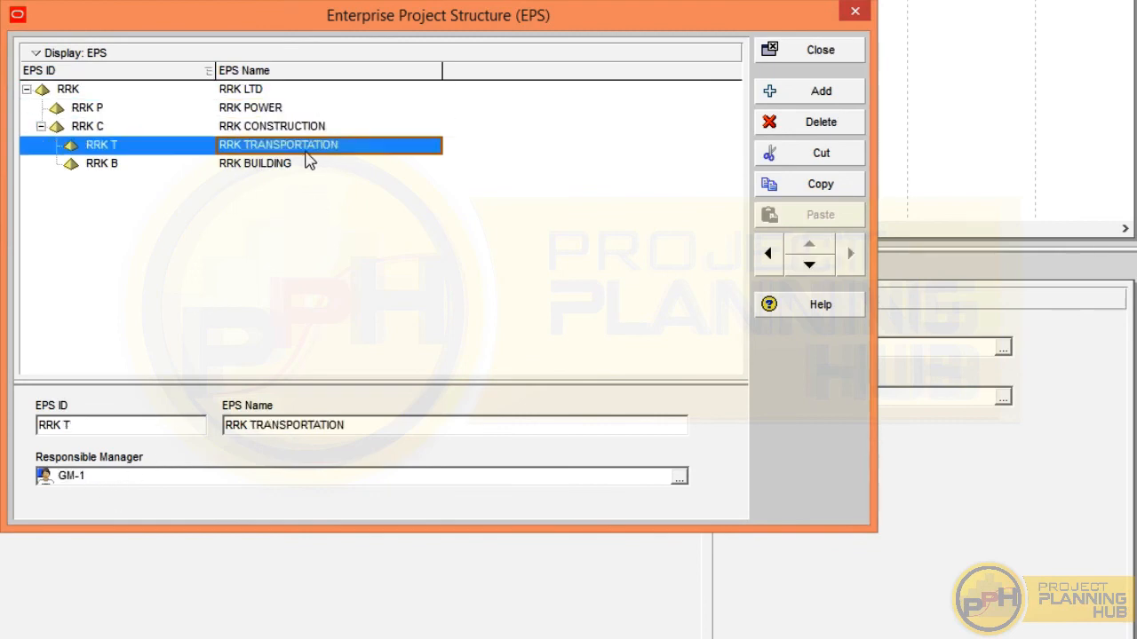
left_click(273, 167)
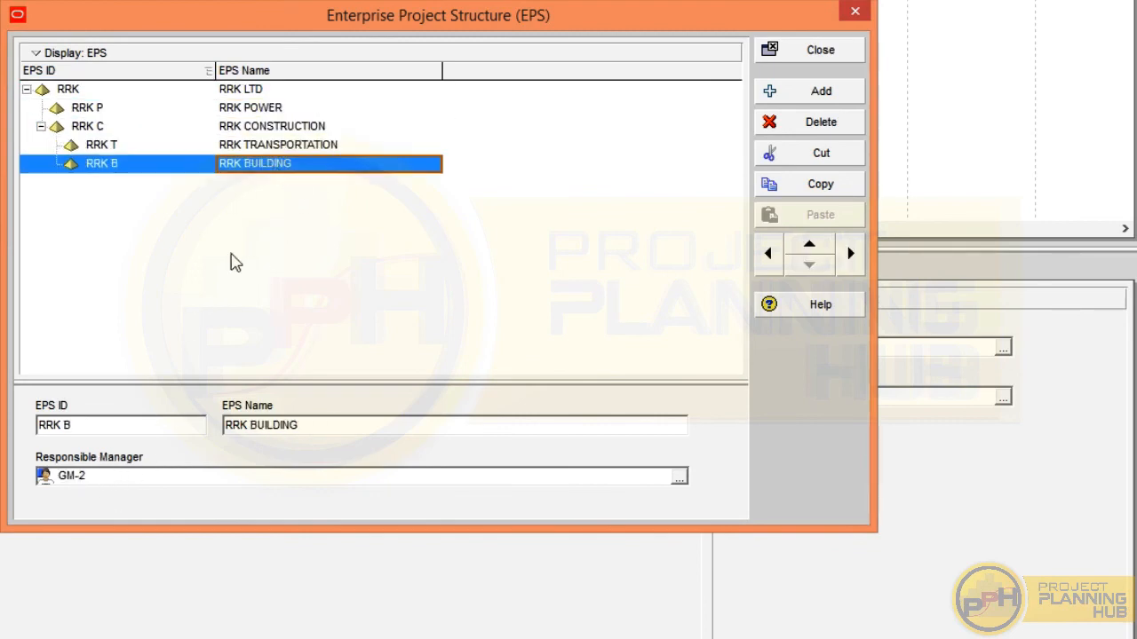
left_click(810, 52)
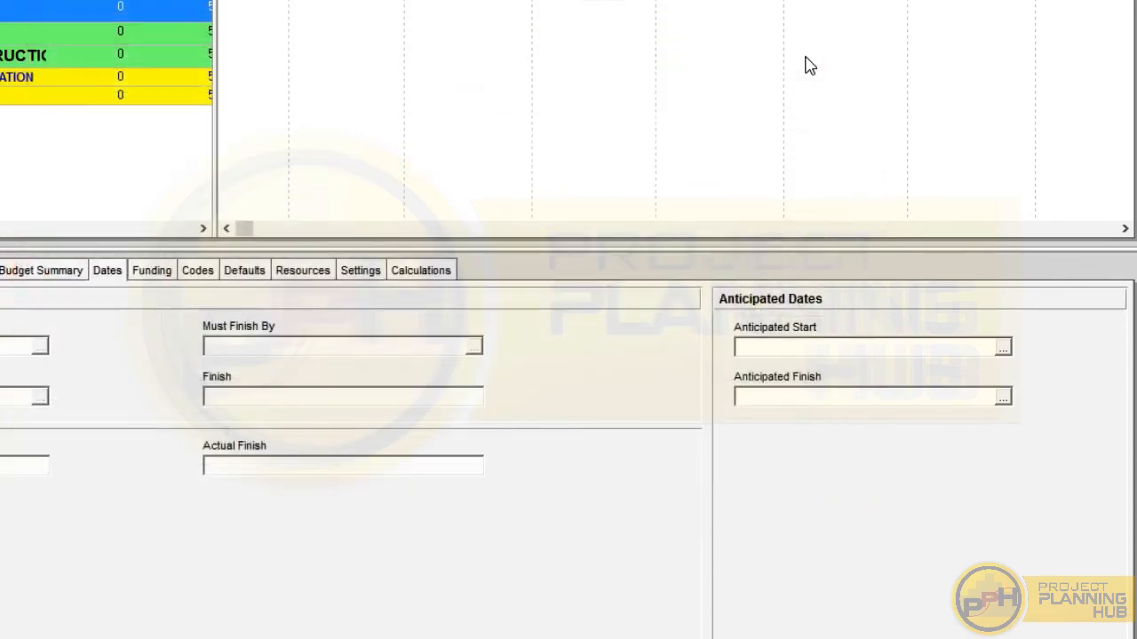